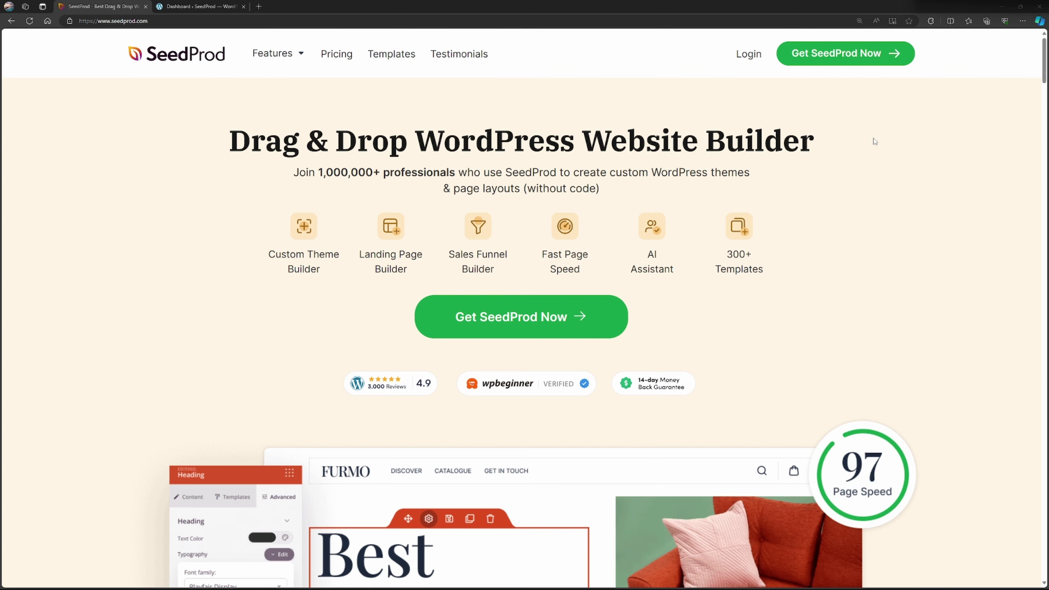
# Close the SeedProd website, go to SeedProd's landing pages in the WordPress dashboard and start a new landing page.
pyautogui.hotkey('ctrl', 'w')
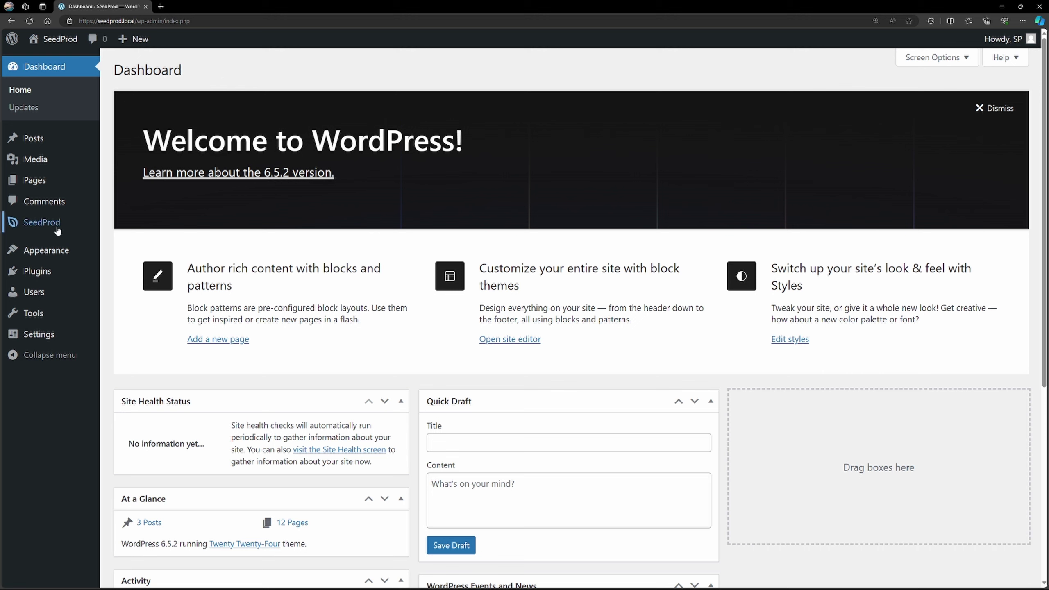
pyautogui.moveTo(53, 225)
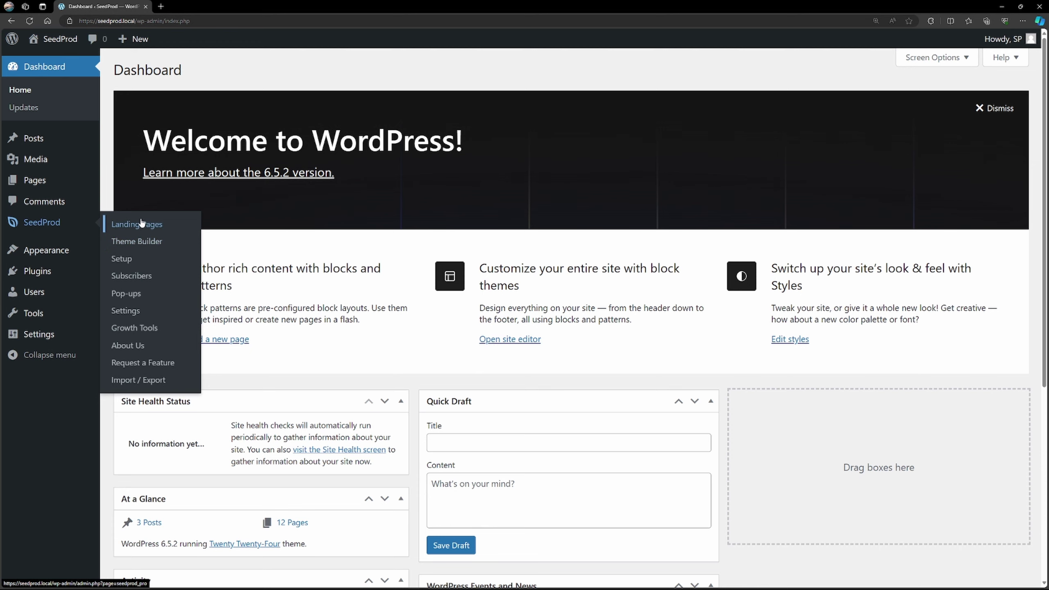
pyautogui.click(132, 229)
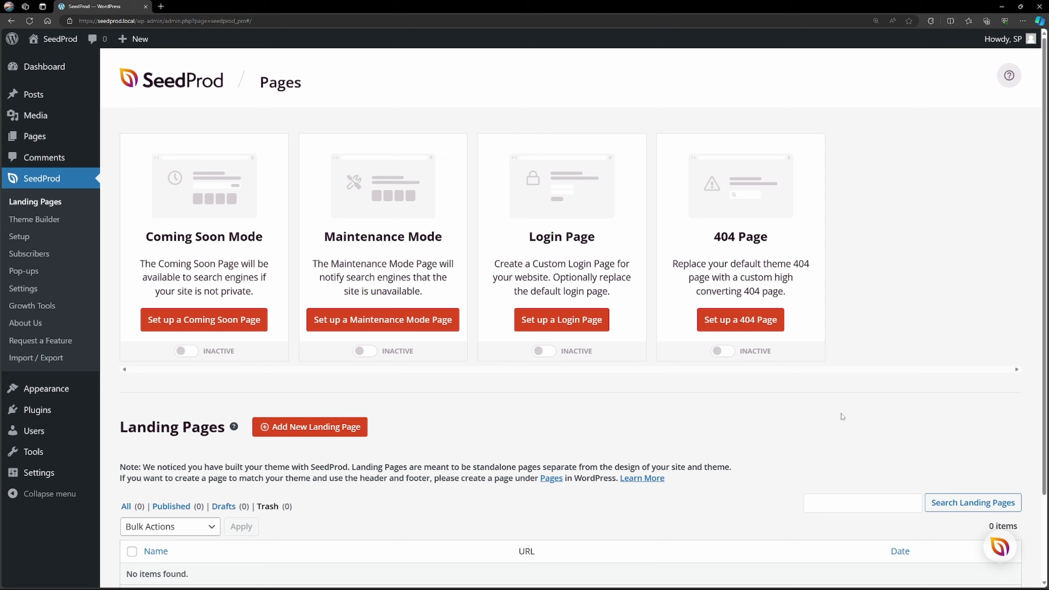
pyautogui.click(322, 427)
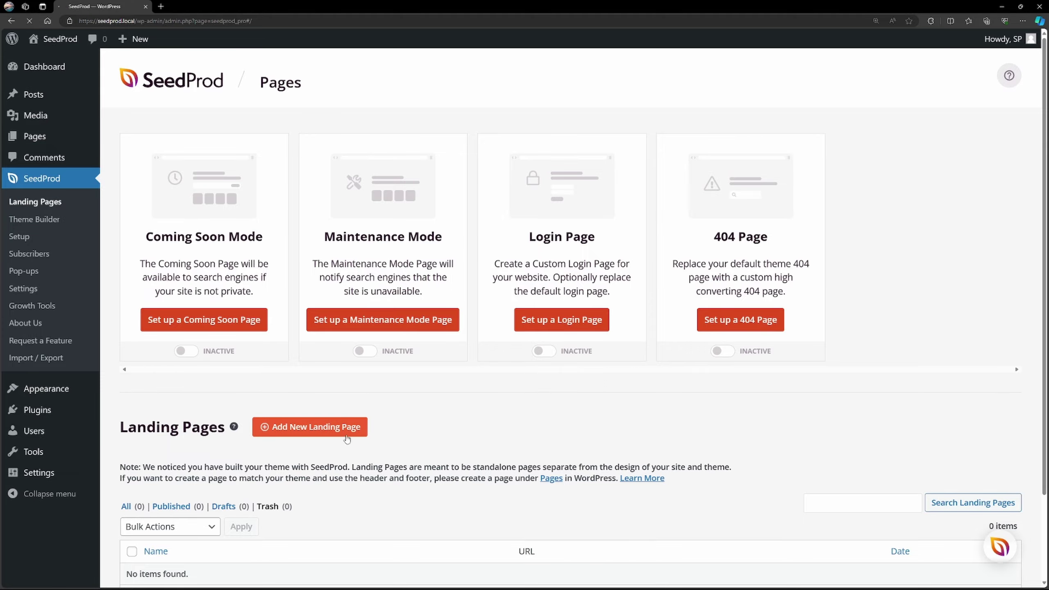
# Look through the page template gallery for a sales page design that could suit the new landing page.
pyautogui.scroll(-20, 1031, 92)
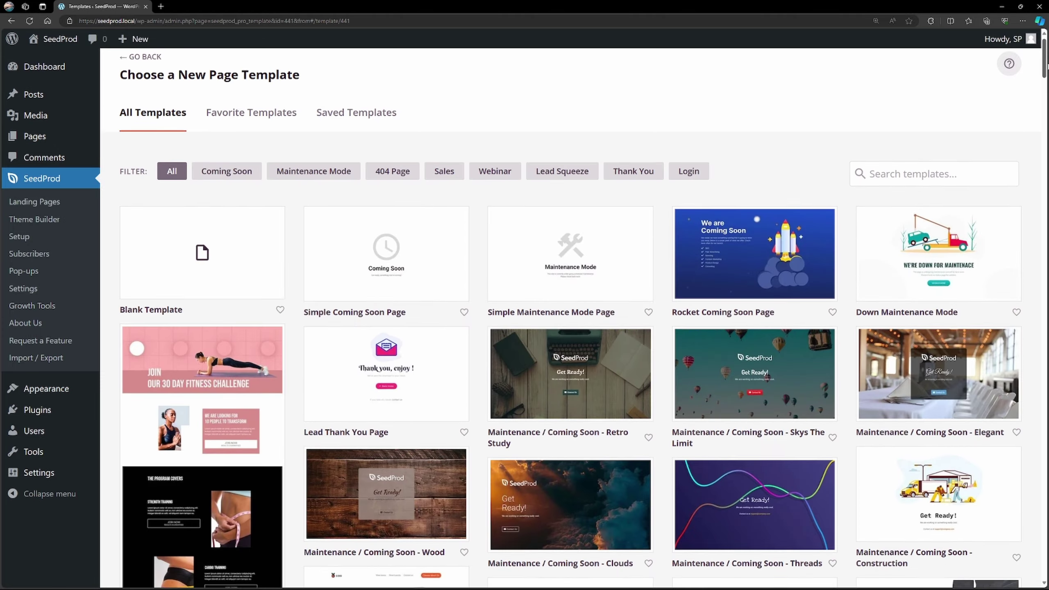
pyautogui.scroll(-20, 1032, 254)
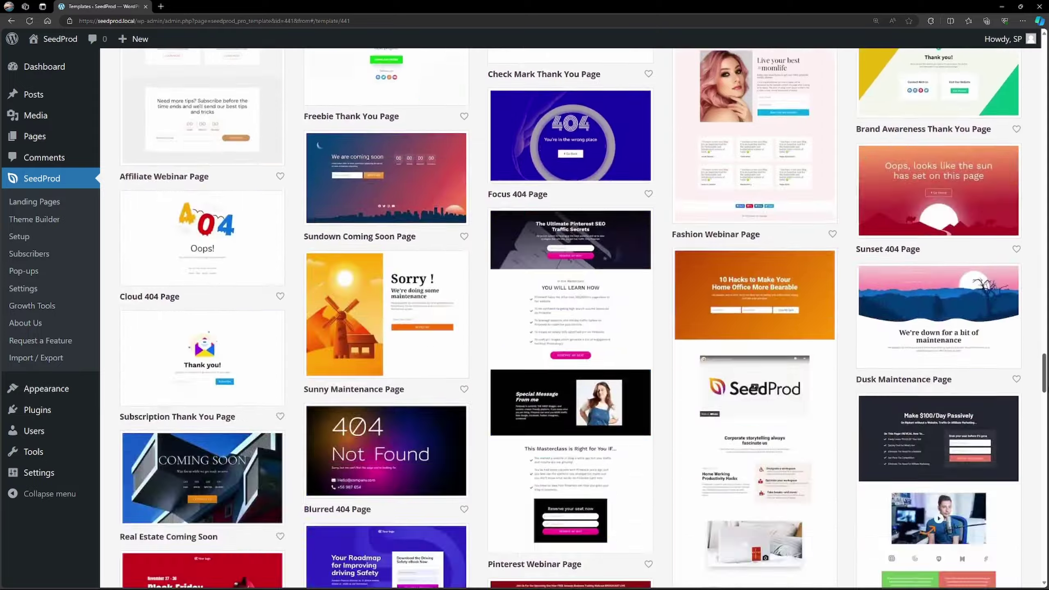
pyautogui.scroll(20, 1032, 253)
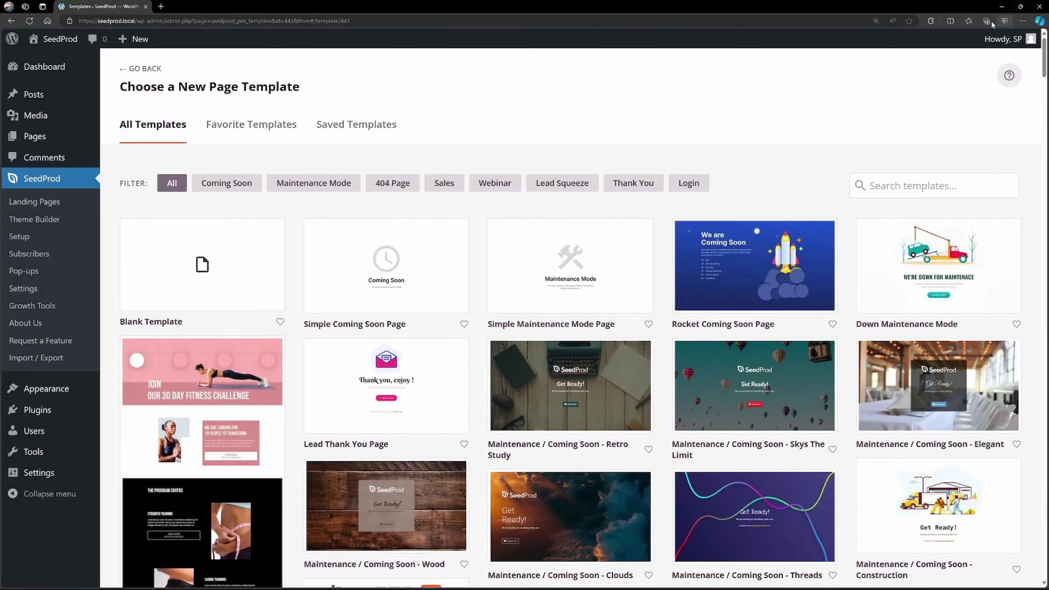
pyautogui.moveTo(178, 255)
pyautogui.scroll(-15, 673, 273)
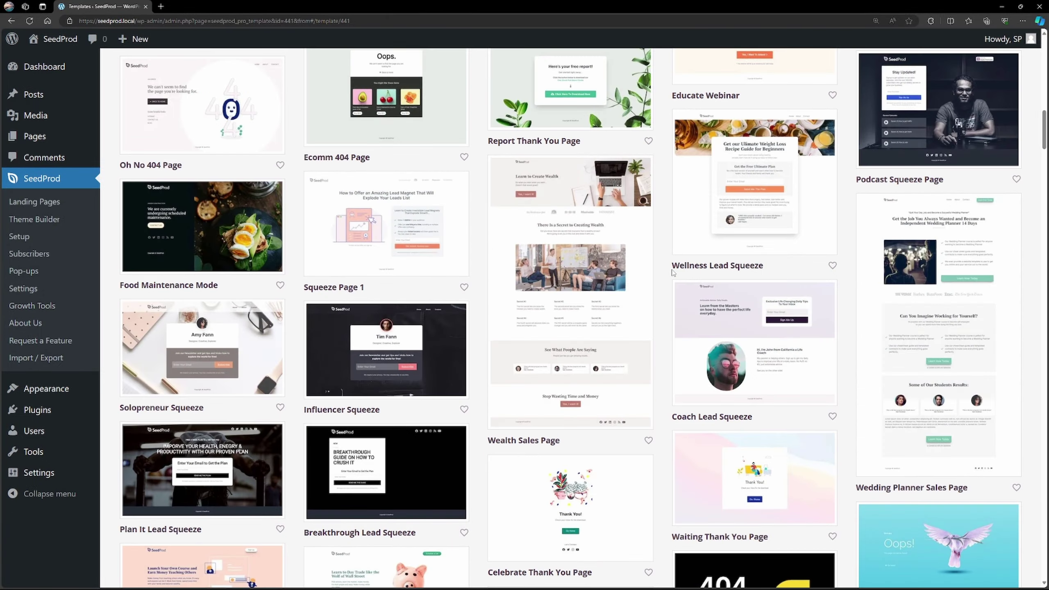
pyautogui.moveTo(570, 391)
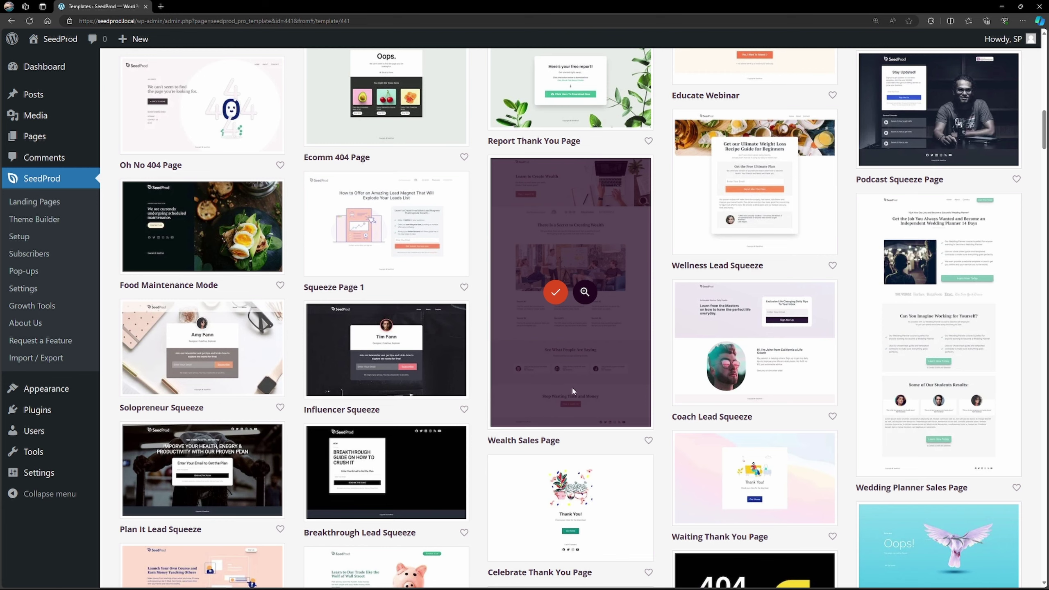
pyautogui.scroll(15, 1038, 159)
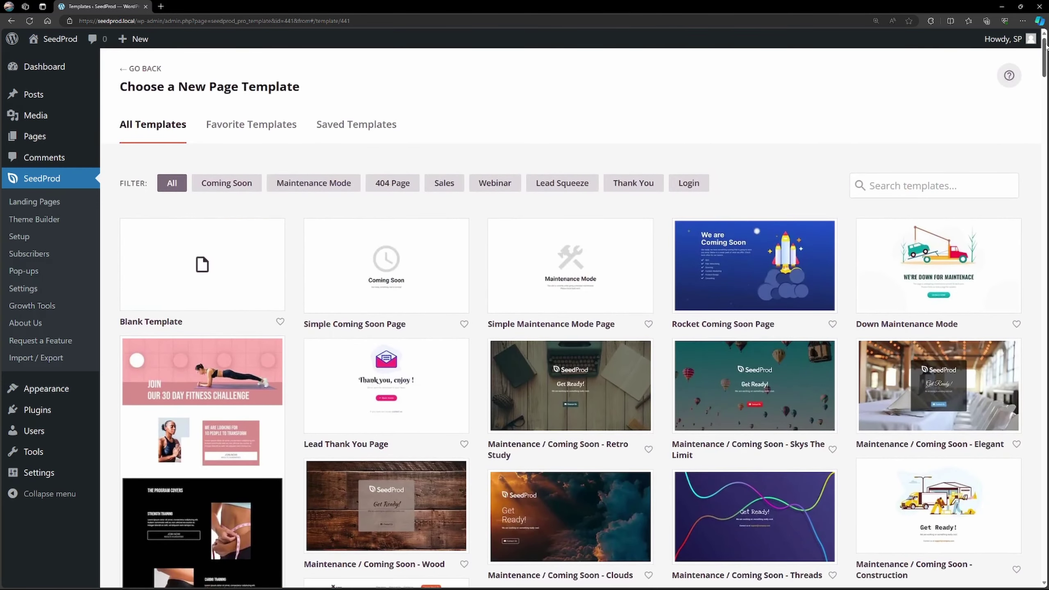
# Find the Wealth Sales Page template by searching for "wealth" and create a page from it named "dental".
pyautogui.click(922, 185)
pyautogui.write('wealth')
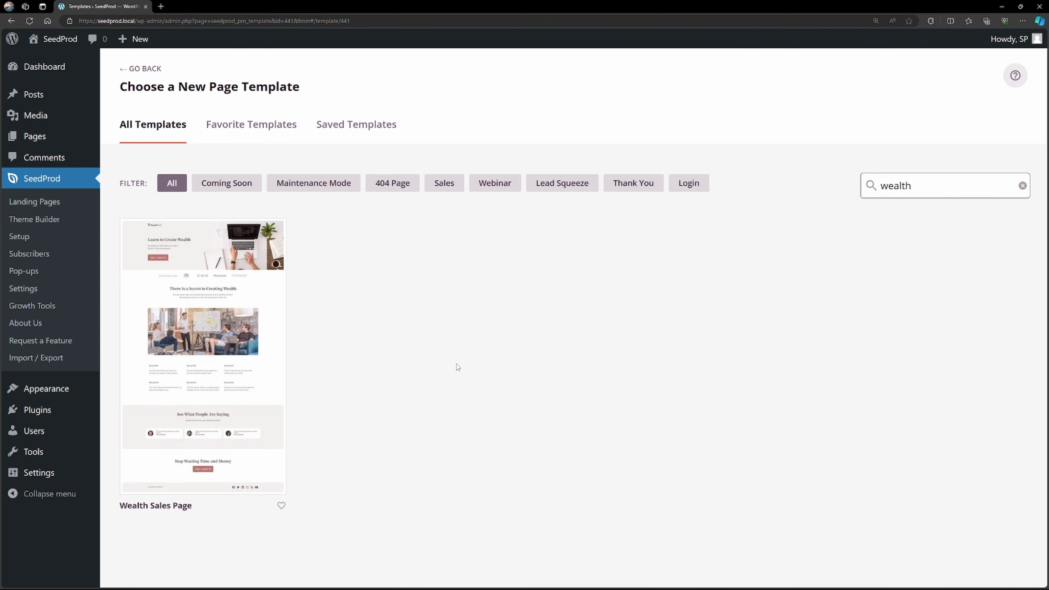
pyautogui.click(193, 358)
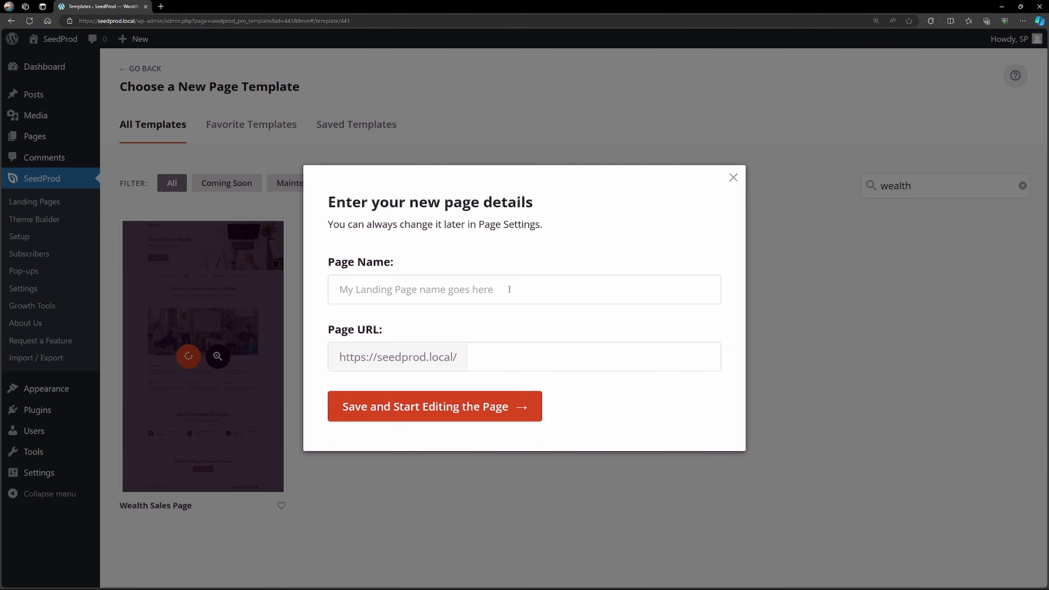
pyautogui.write('dental')
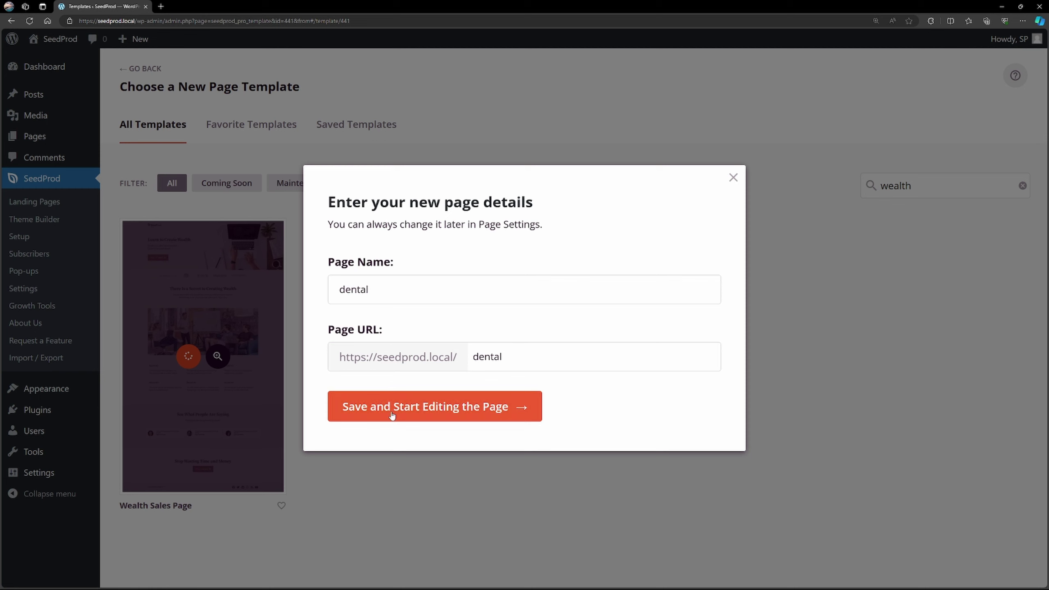
pyautogui.click(434, 407)
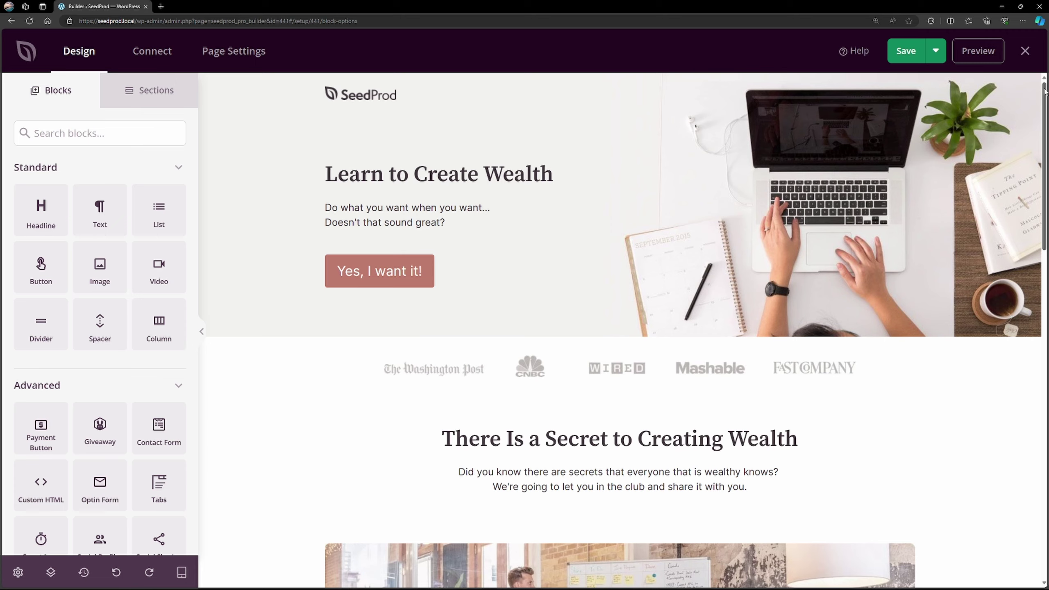
# Delete the SeedProd logo image block from the hero section, along with the empty container it leaves behind.
pyautogui.scroll(-5, 619, 331)
pyautogui.scroll(-20, 620, 331)
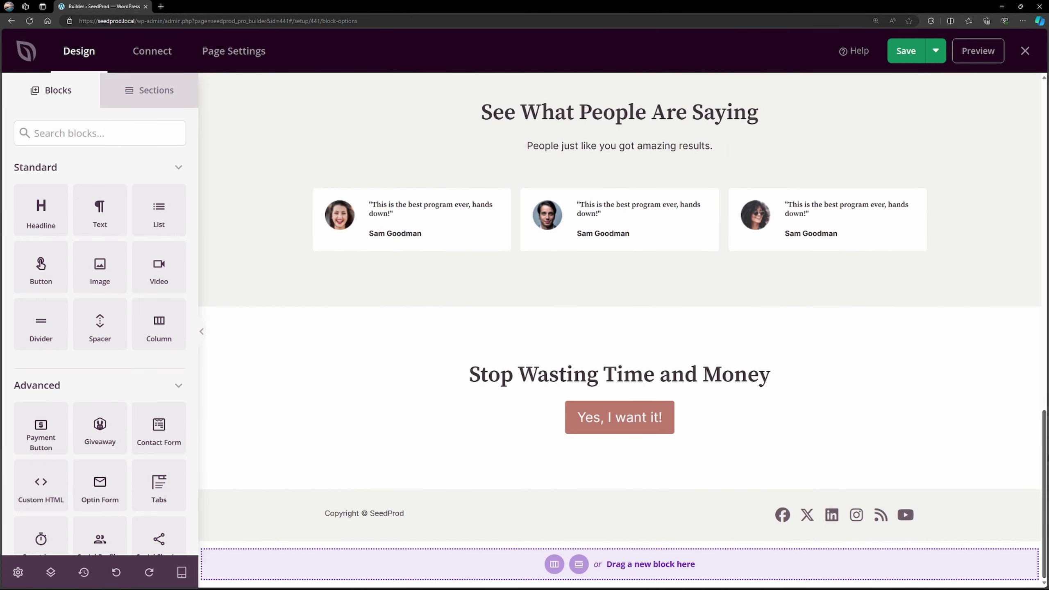
pyautogui.scroll(20, 994, 170)
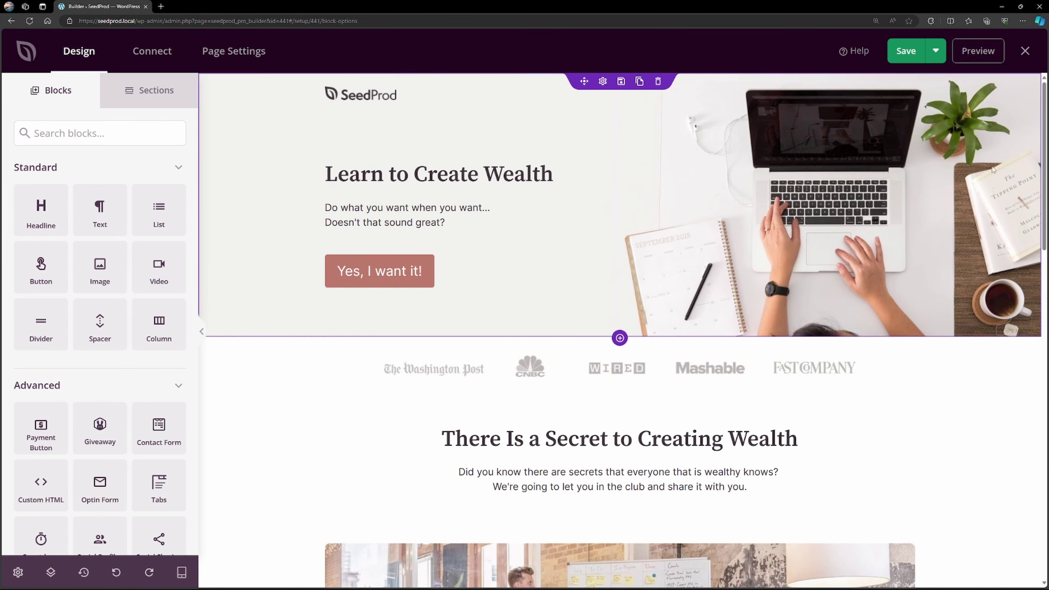
pyautogui.click(393, 179)
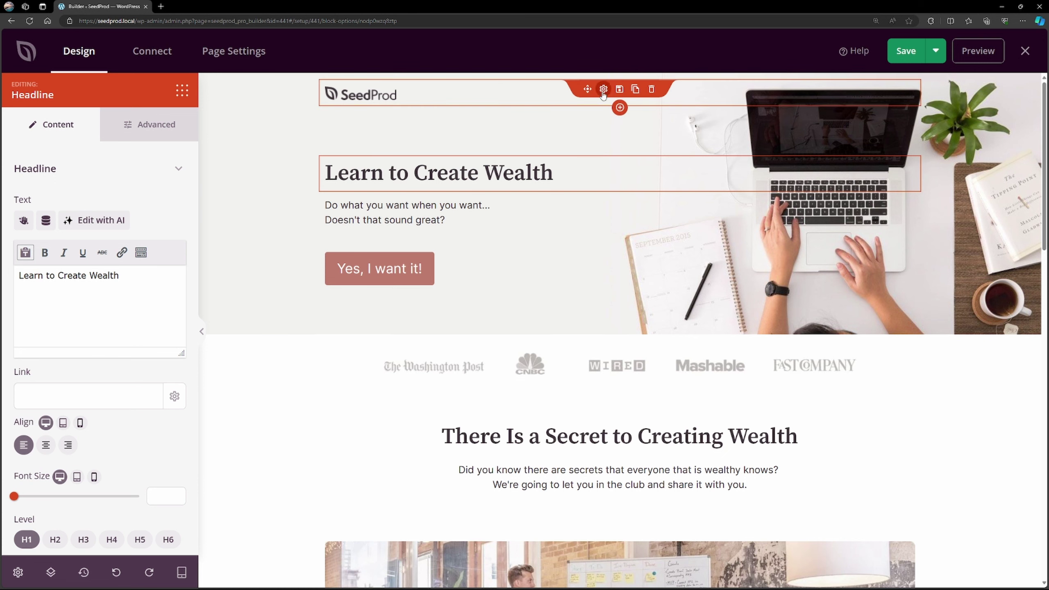
pyautogui.click(371, 95)
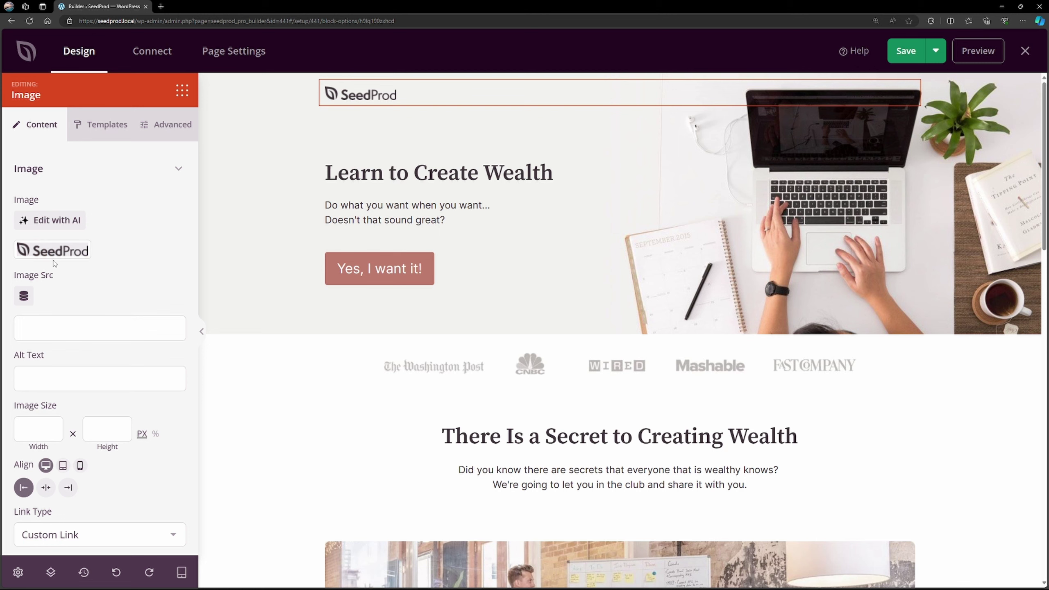
pyautogui.click(65, 254)
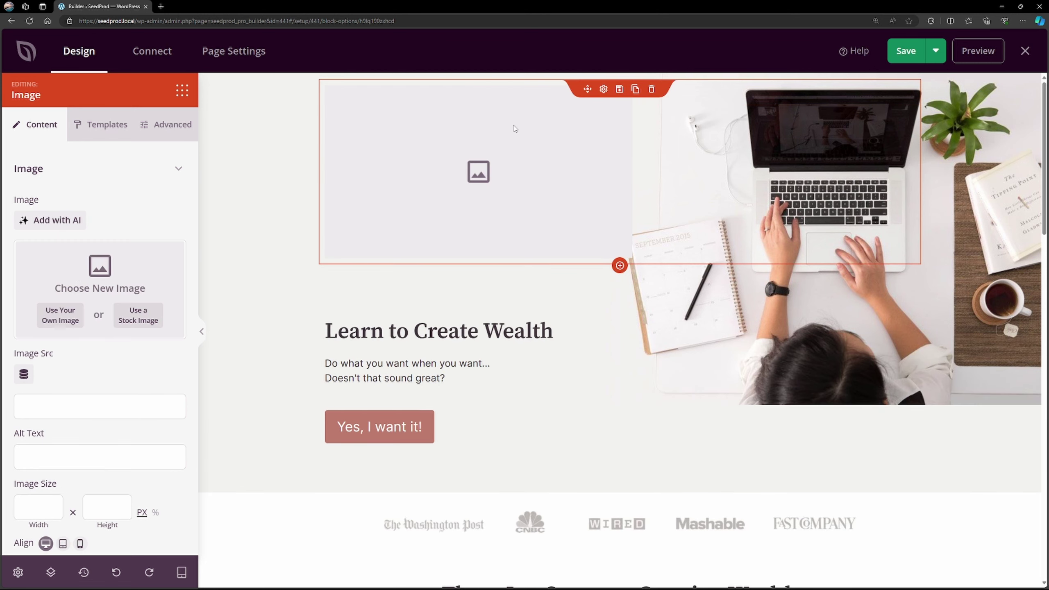
pyautogui.click(651, 89)
pyautogui.click(485, 325)
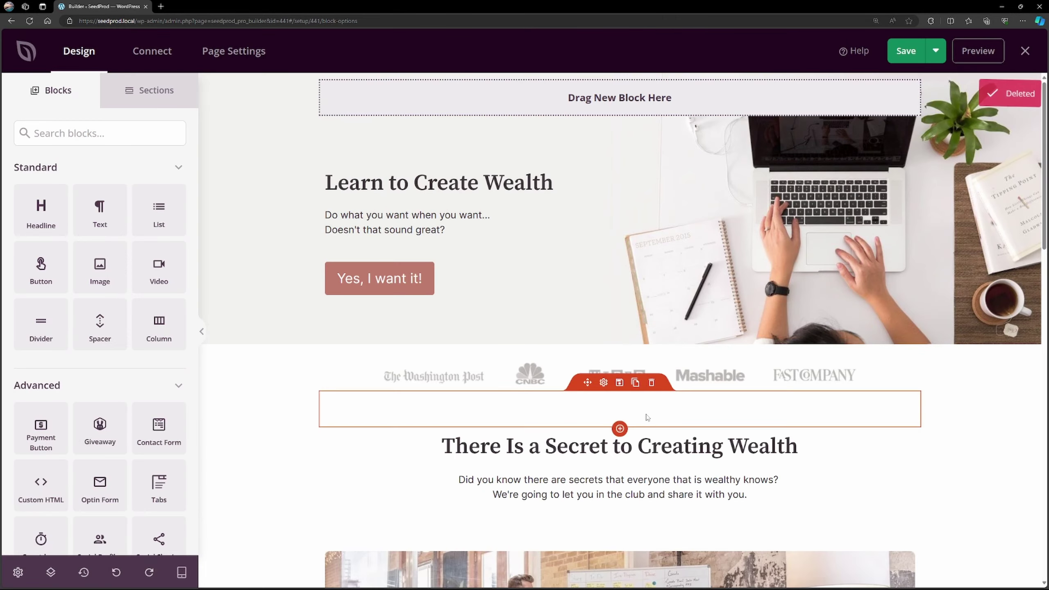
pyautogui.click(644, 83)
pyautogui.click(487, 321)
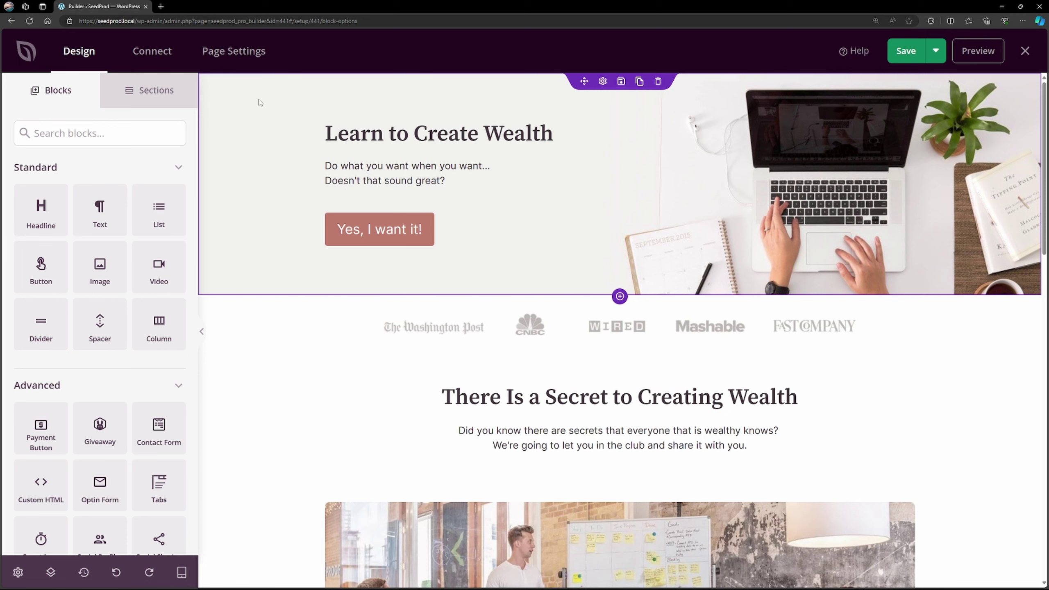
# Replace the hero section's background image with a stock photo of a woman's bright smile.
pyautogui.click(260, 102)
pyautogui.moveTo(63, 280)
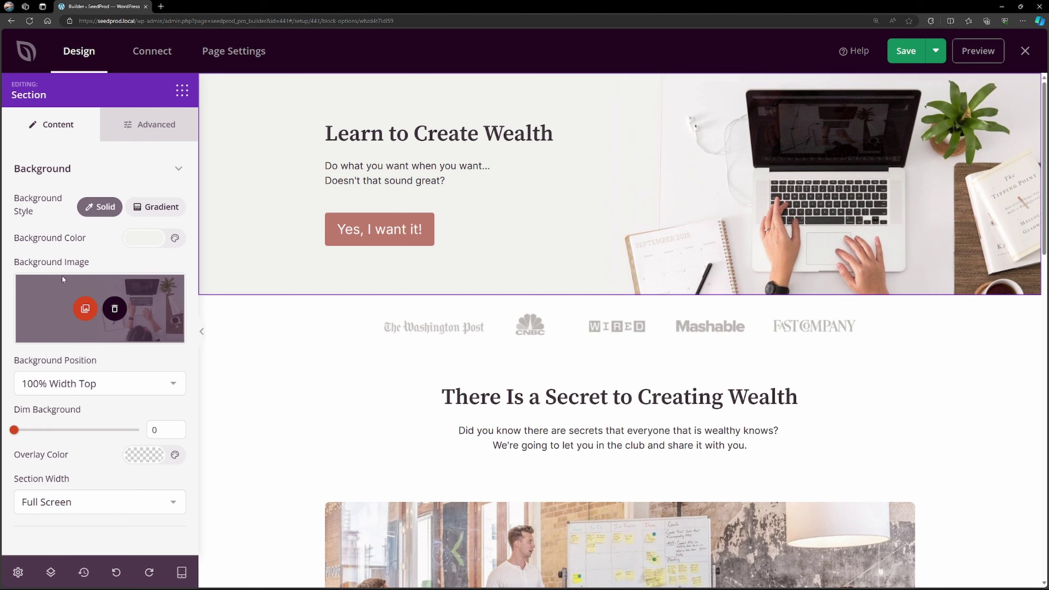
pyautogui.click(114, 308)
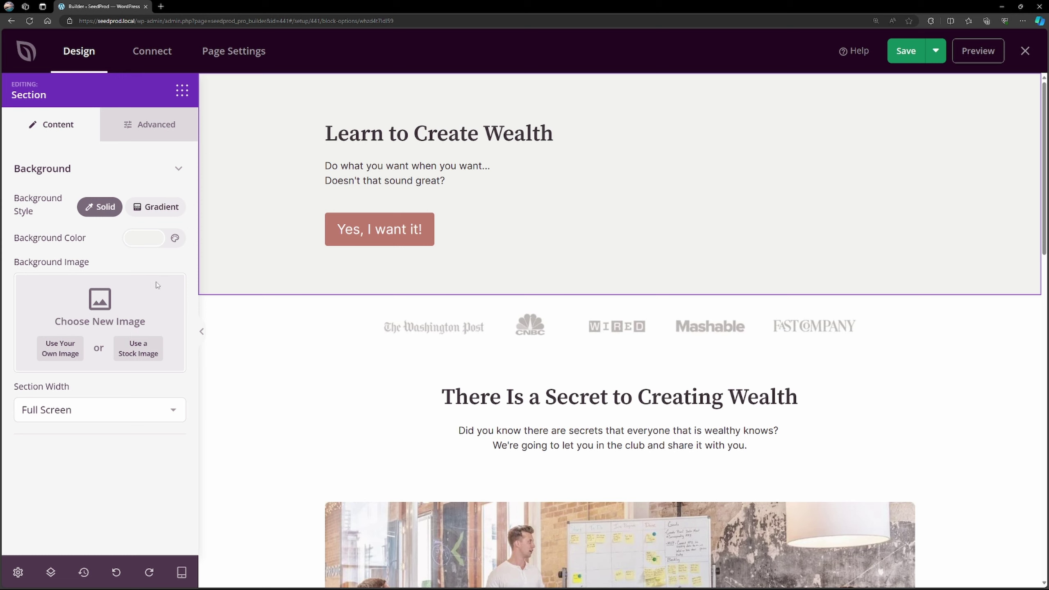
pyautogui.click(139, 352)
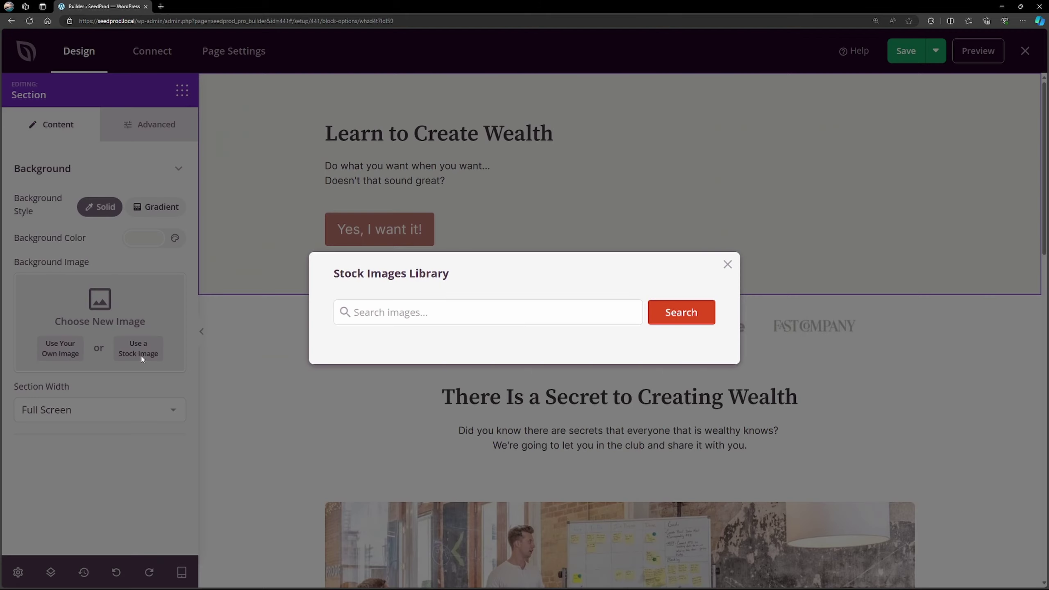
pyautogui.write('s')
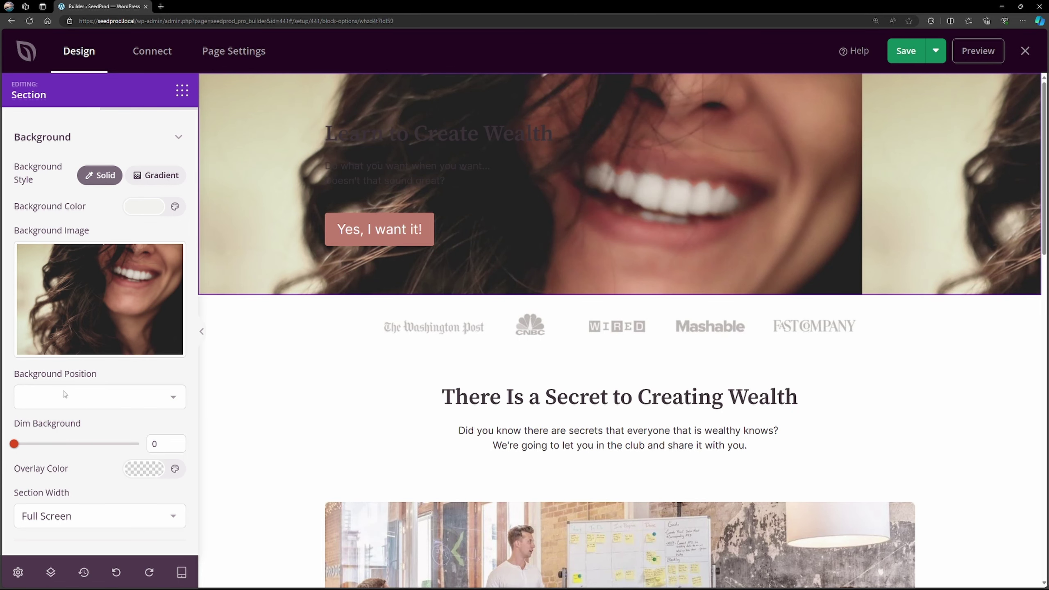
# Switch the hero background image to Custom Position and offset it about X 143 px and Y -404 px.
pyautogui.click(88, 400)
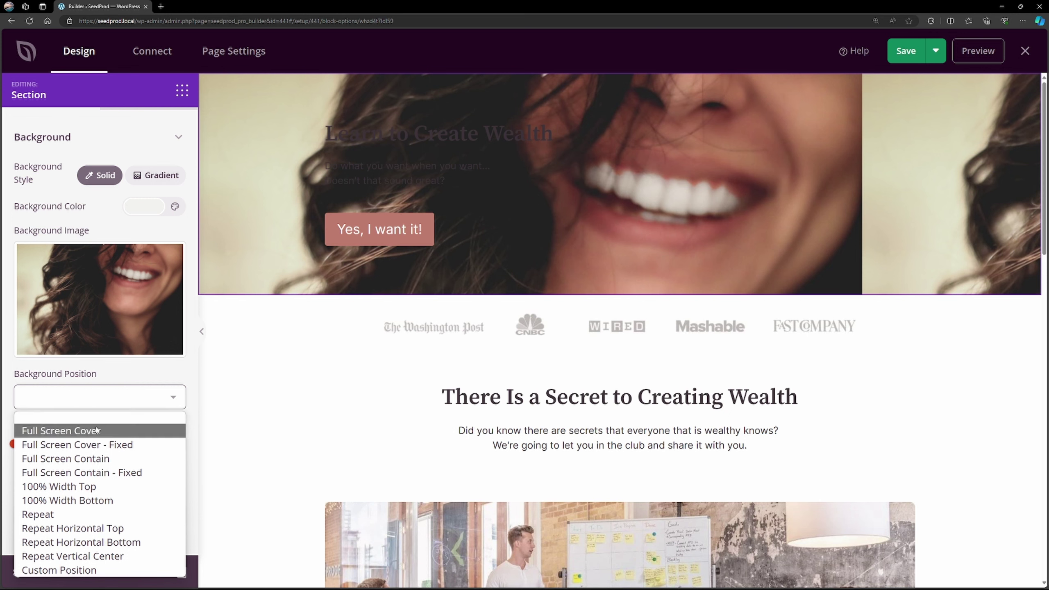
pyautogui.click(56, 571)
pyautogui.scroll(-4, 90, 477)
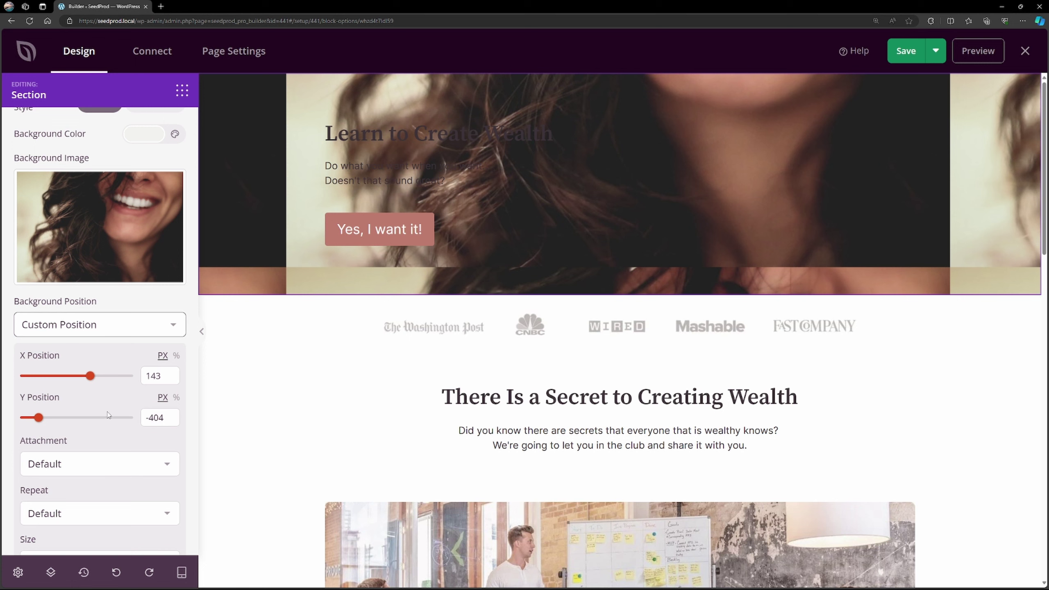
# Give the hero background Fixed attachment, No-repeat and Cover size, and shift it to about X 26 px, Y -52 px.
pyautogui.click(110, 395)
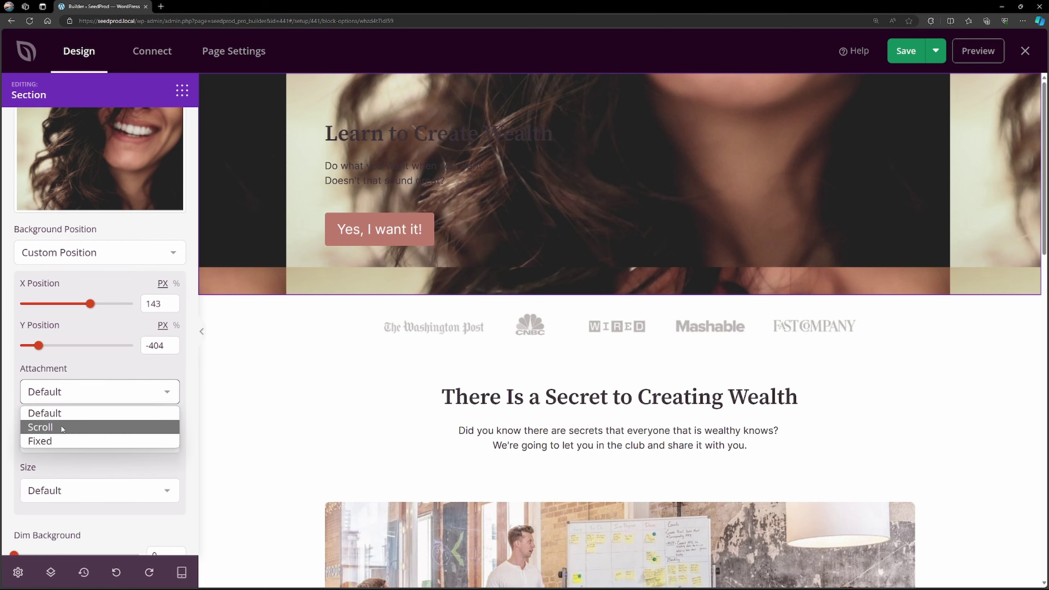
pyautogui.click(54, 442)
pyautogui.click(55, 445)
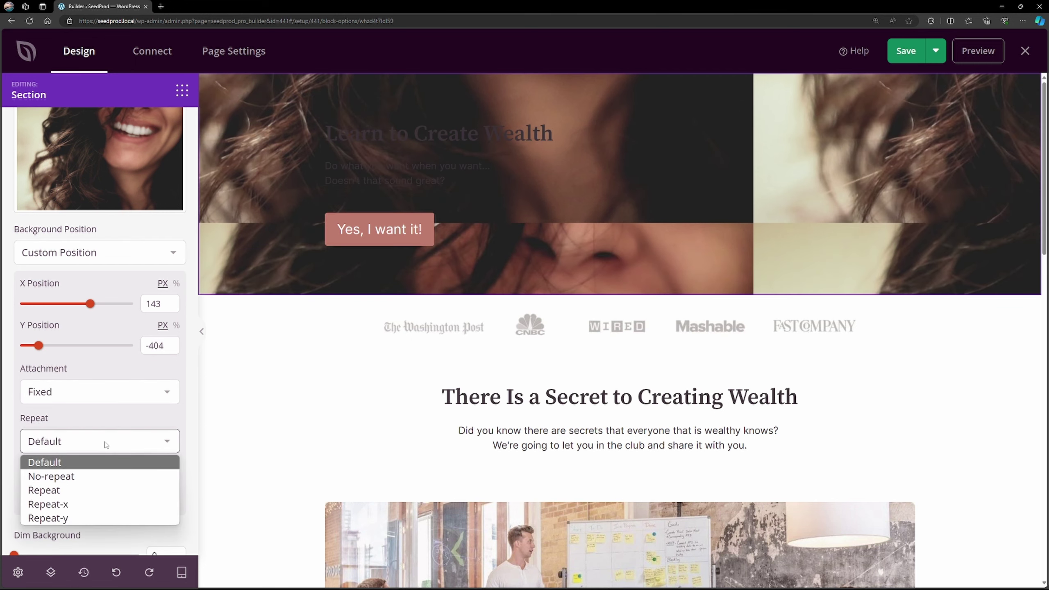
pyautogui.click(76, 478)
pyautogui.click(122, 493)
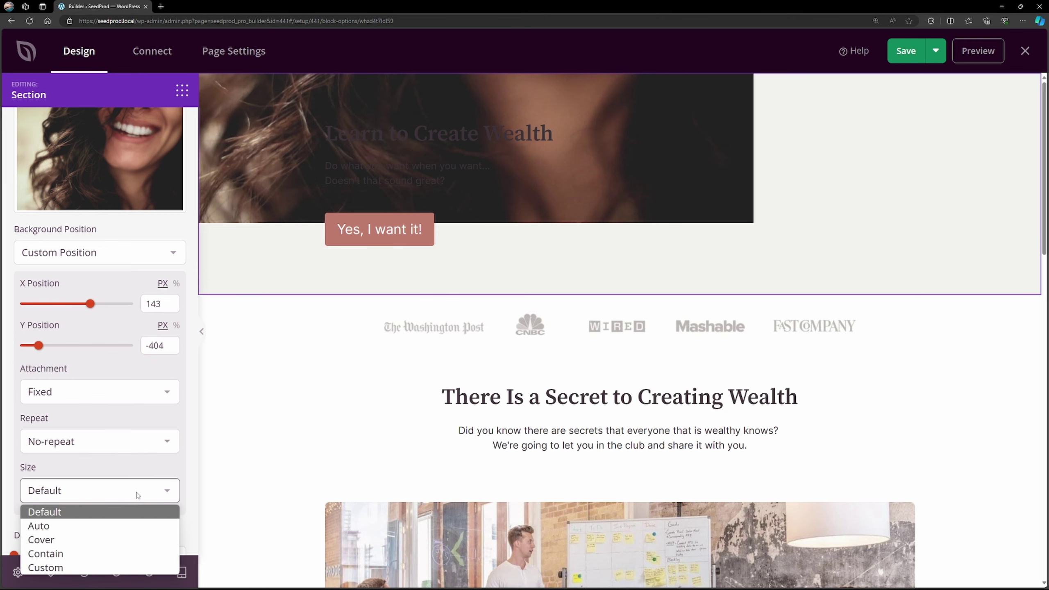
pyautogui.click(69, 541)
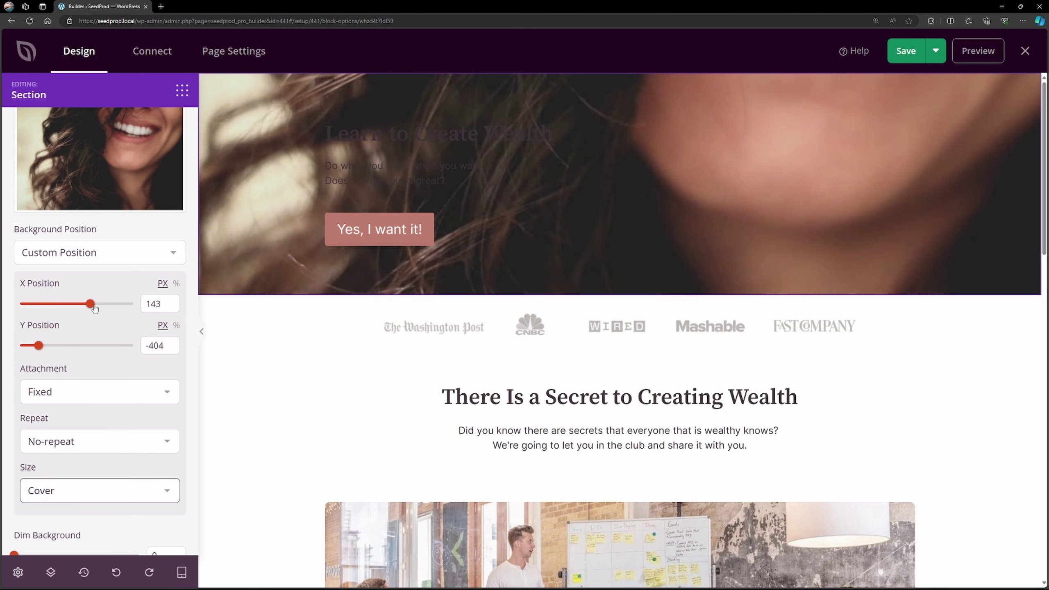
pyautogui.moveTo(94, 308); pyautogui.dragTo(81, 311)
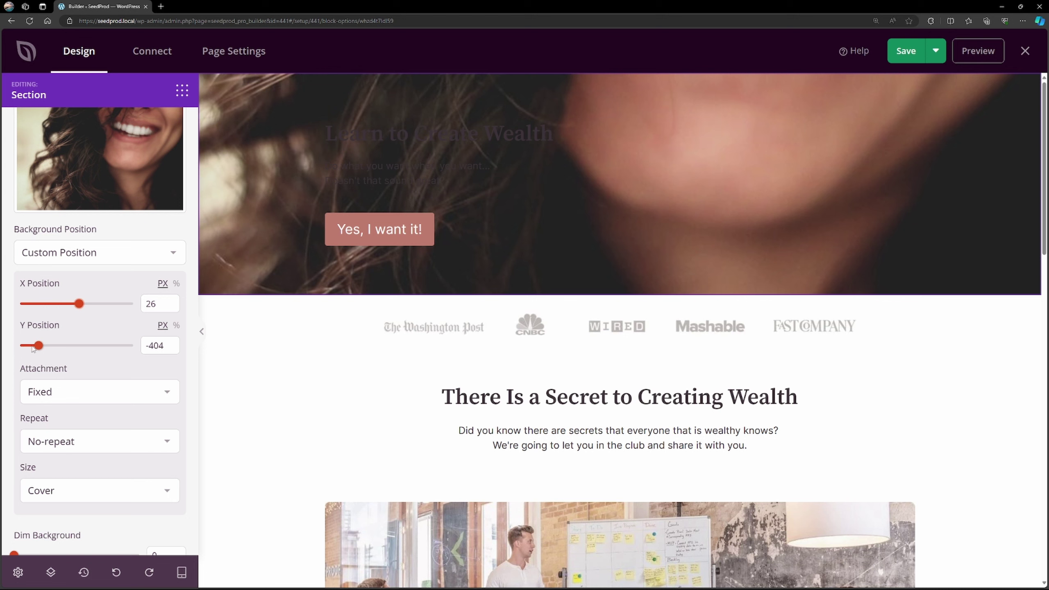
pyautogui.moveTo(34, 347); pyautogui.dragTo(73, 351)
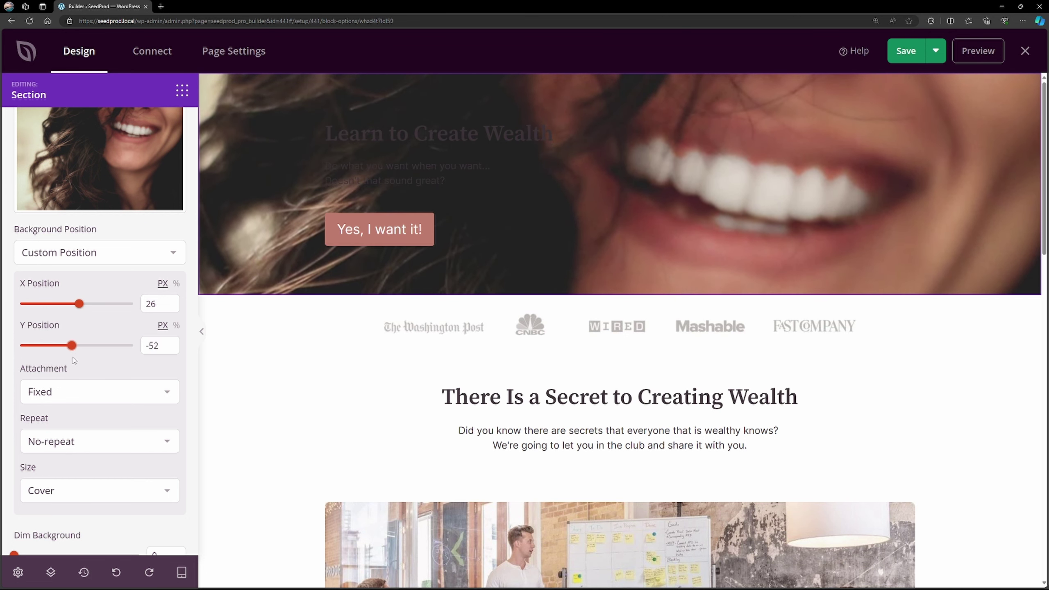
# Replace the hero headline with AI-generated text from the prompt "Create a catchy 3-4 words about getting perfect teeth".
pyautogui.click(473, 136)
pyautogui.click(596, 120)
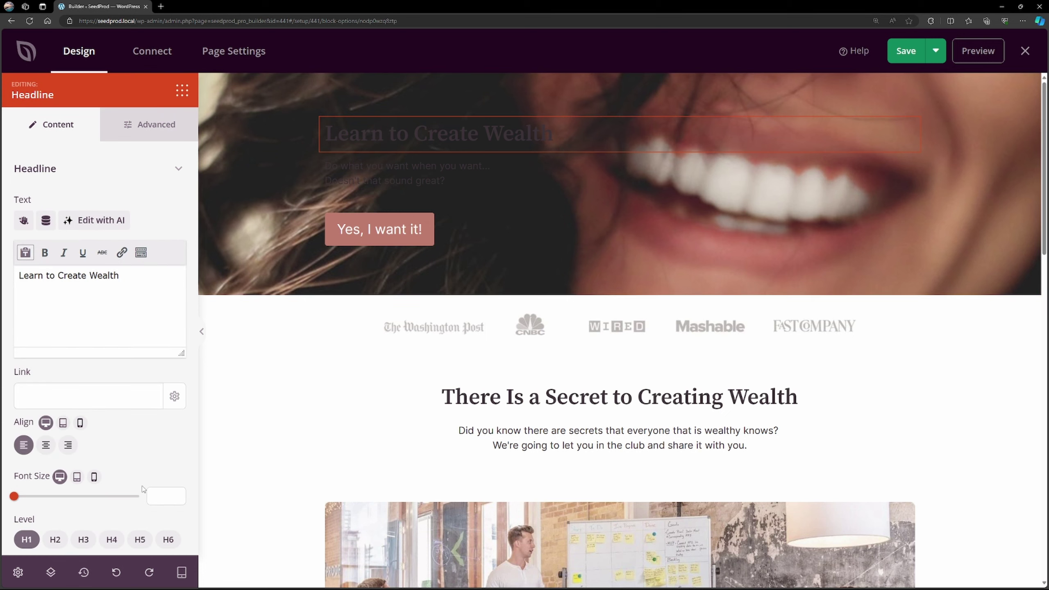
pyautogui.moveTo(141, 276); pyautogui.dragTo(19, 275)
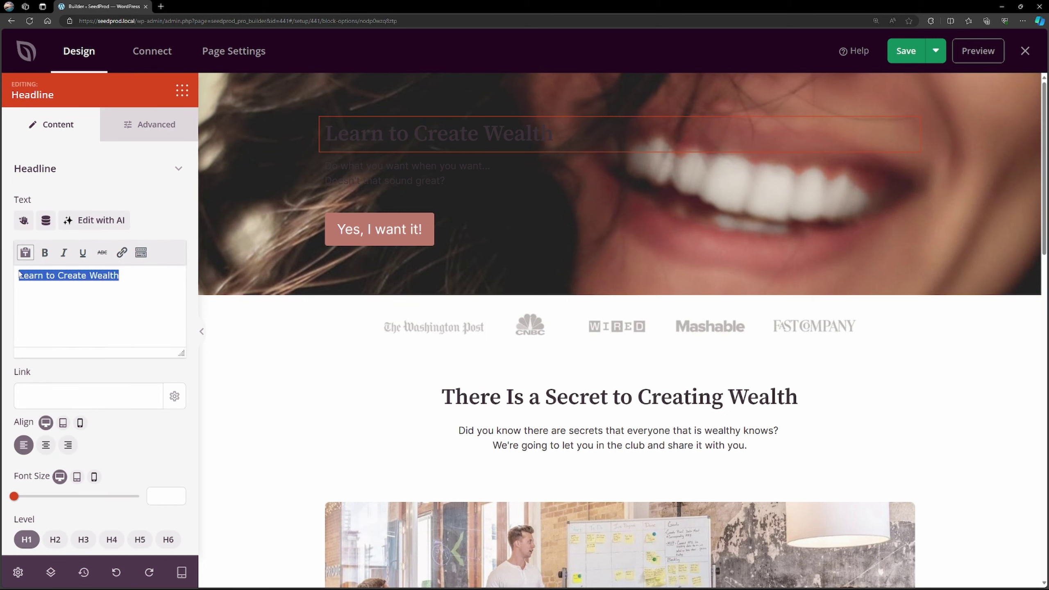
pyautogui.click(106, 222)
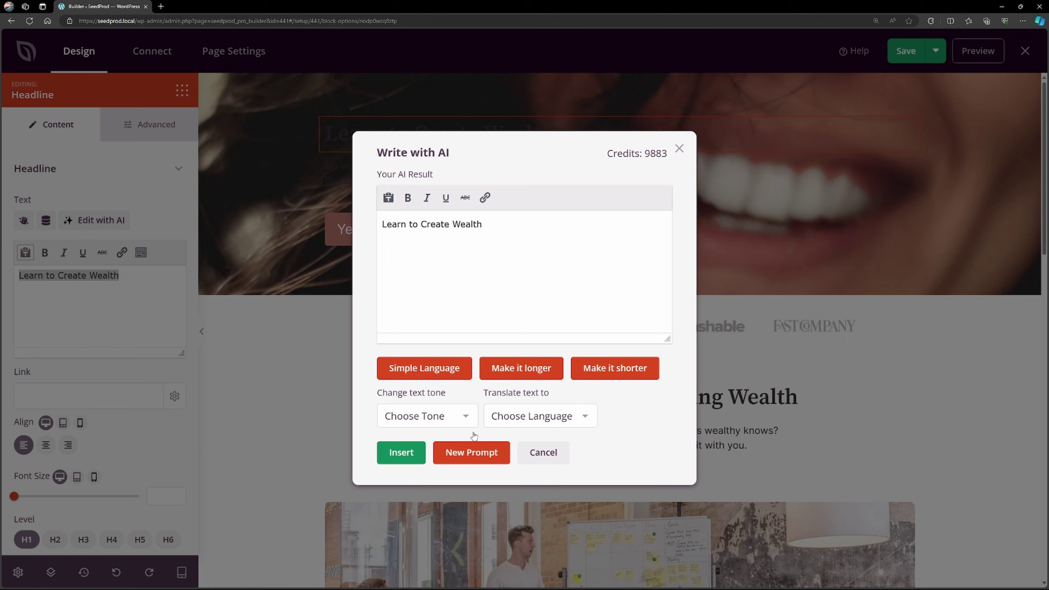
pyautogui.click(472, 453)
pyautogui.write('Create a catchy 3-4 words about getting perfect teeth')
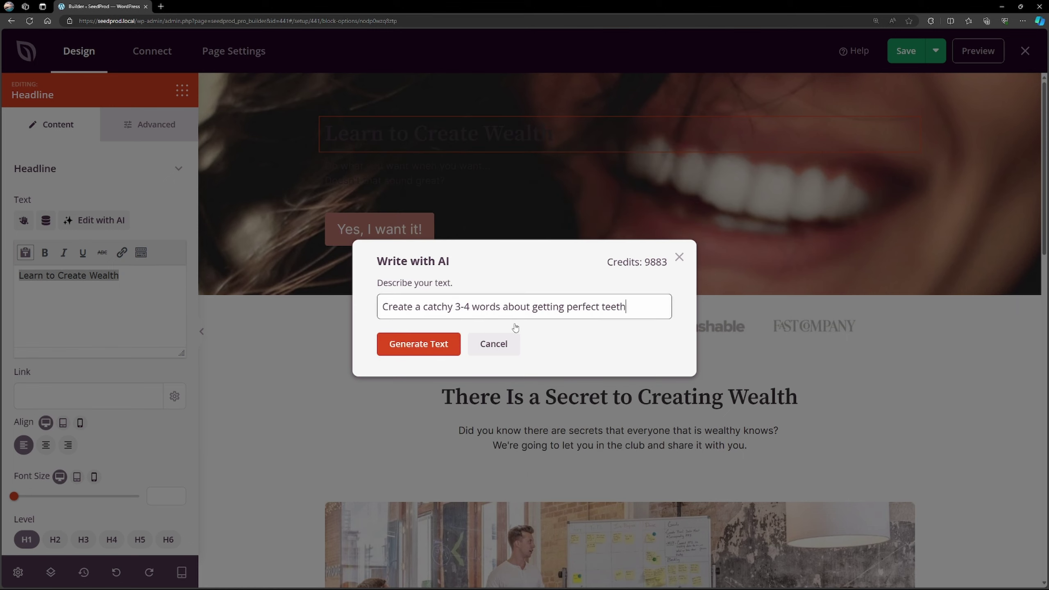
pyautogui.click(417, 356)
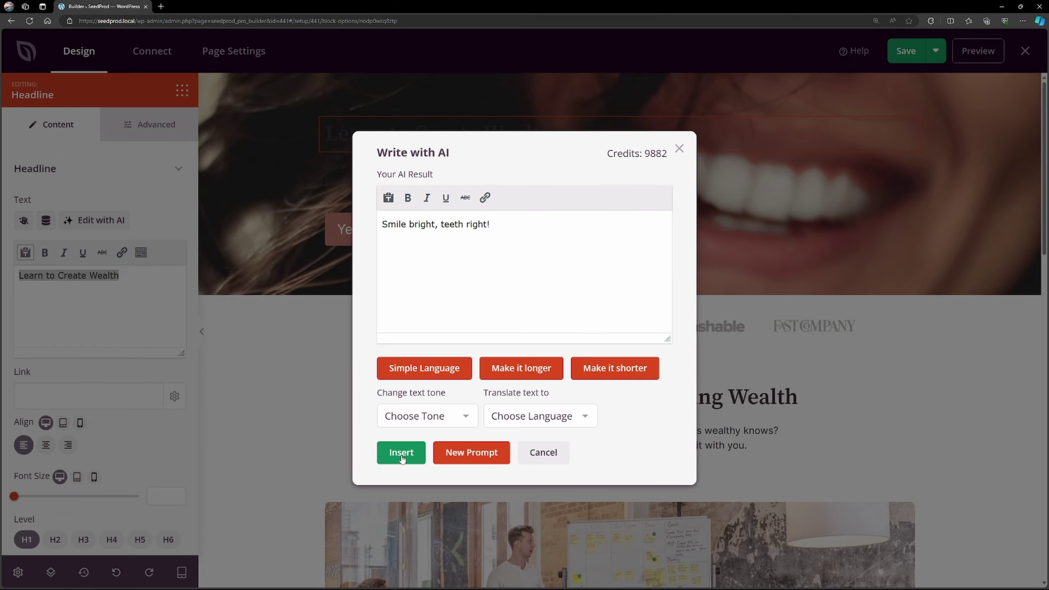
pyautogui.click(402, 453)
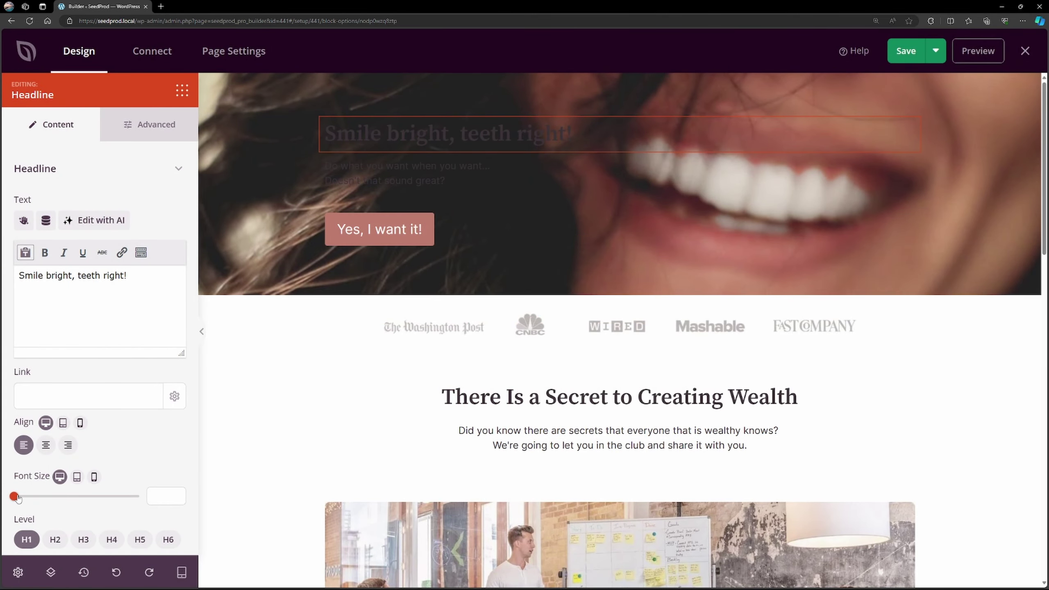
# Style the hero headline in white at a font size of about 49 and capitalise it as "Smile Bright, Teeth Right!".
pyautogui.moveTo(16, 497); pyautogui.dragTo(94, 502)
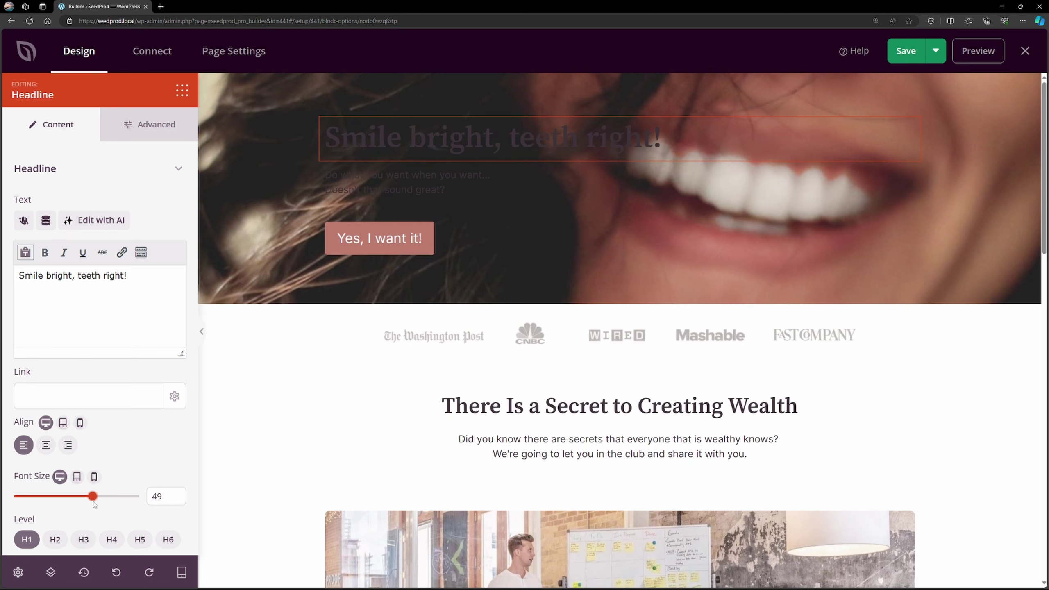
pyautogui.click(136, 139)
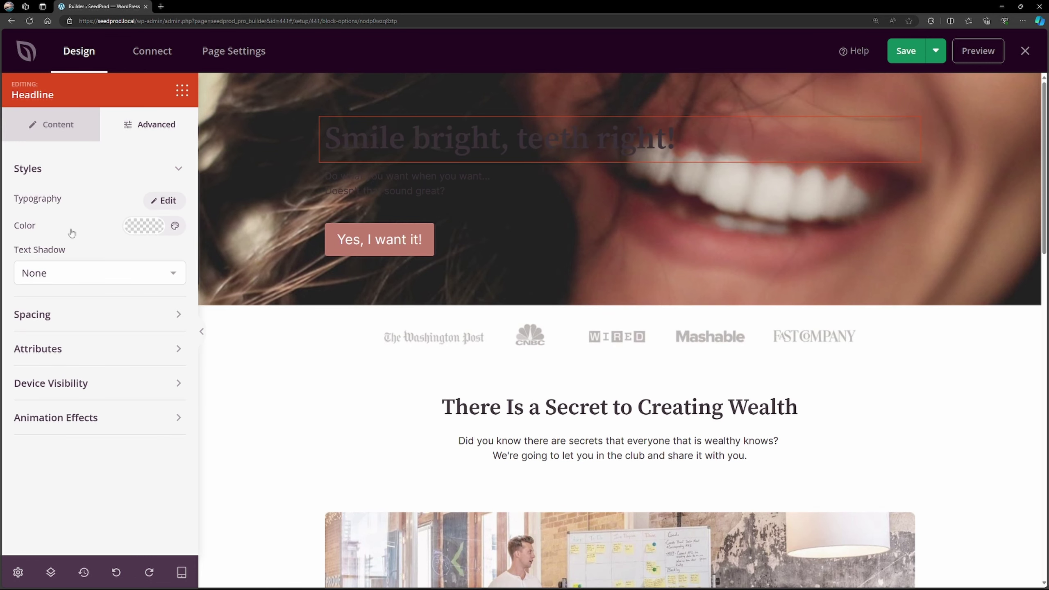
pyautogui.click(144, 226)
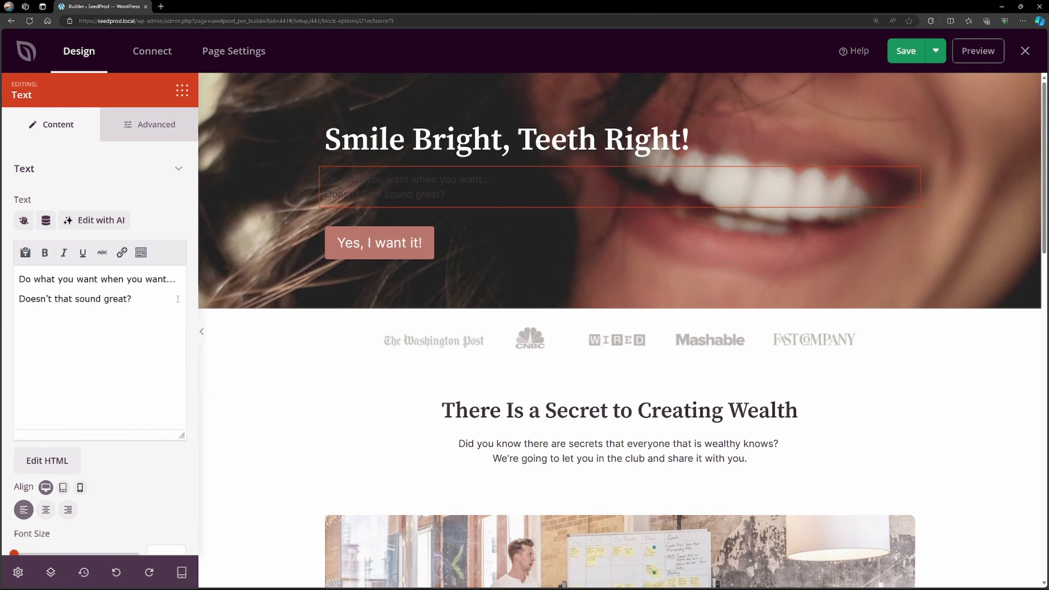
# Replace the hero subtext with "Find out how you can get the best looking teeth with out tips & tricks." in white, size 26.
pyautogui.moveTo(131, 299); pyautogui.dragTo(15, 285)
pyautogui.write('Find out how you can get the best looking teeth with out tips & tricks.')
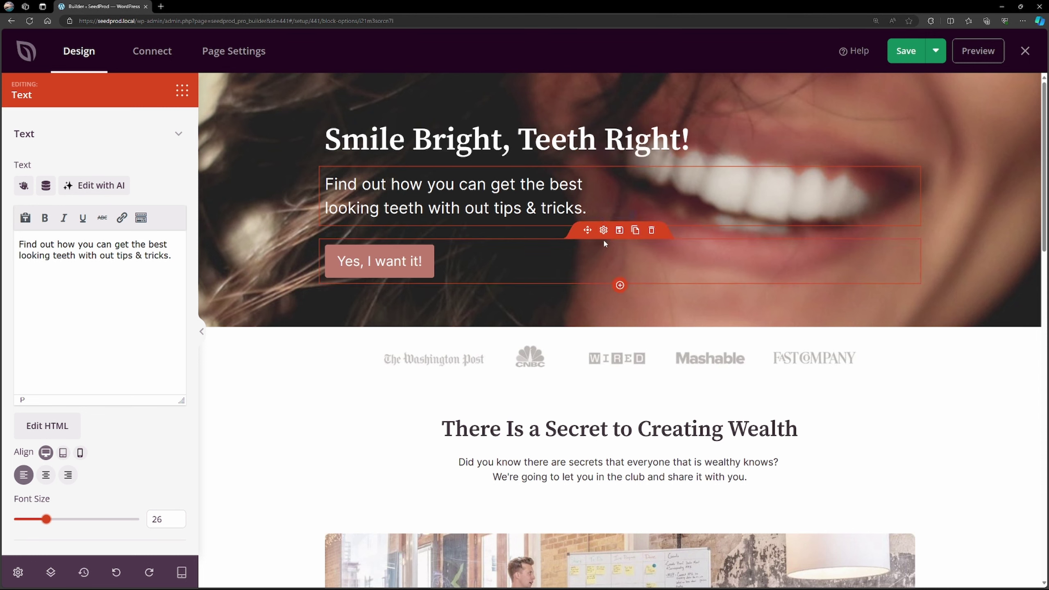
# Add an Optin Form block beneath the hero text and delete the "Yes, I want it!" button.
pyautogui.click(415, 260)
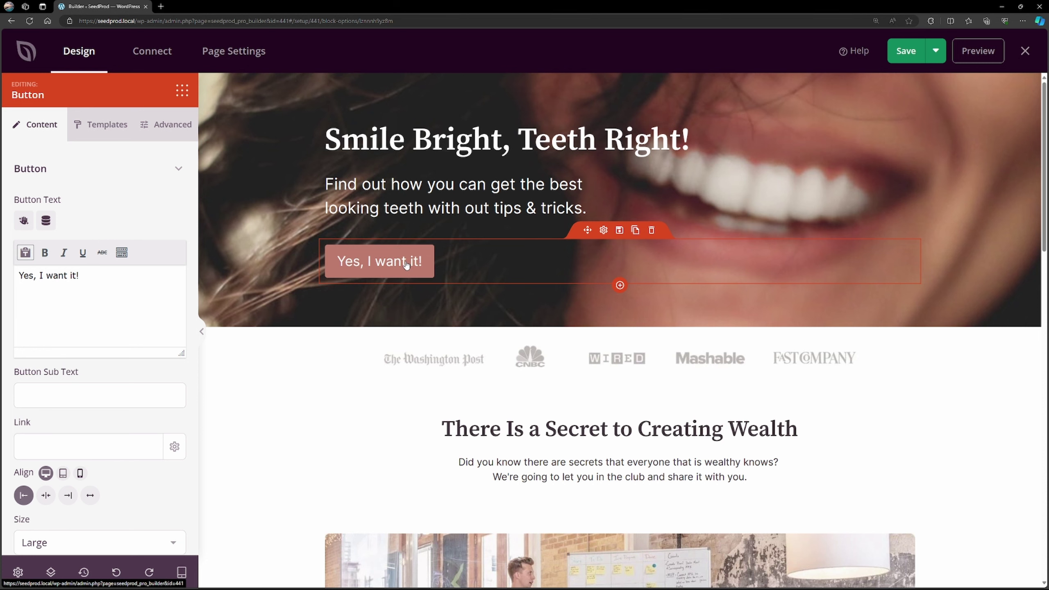
pyautogui.click(182, 90)
pyautogui.scroll(-2, 99, 314)
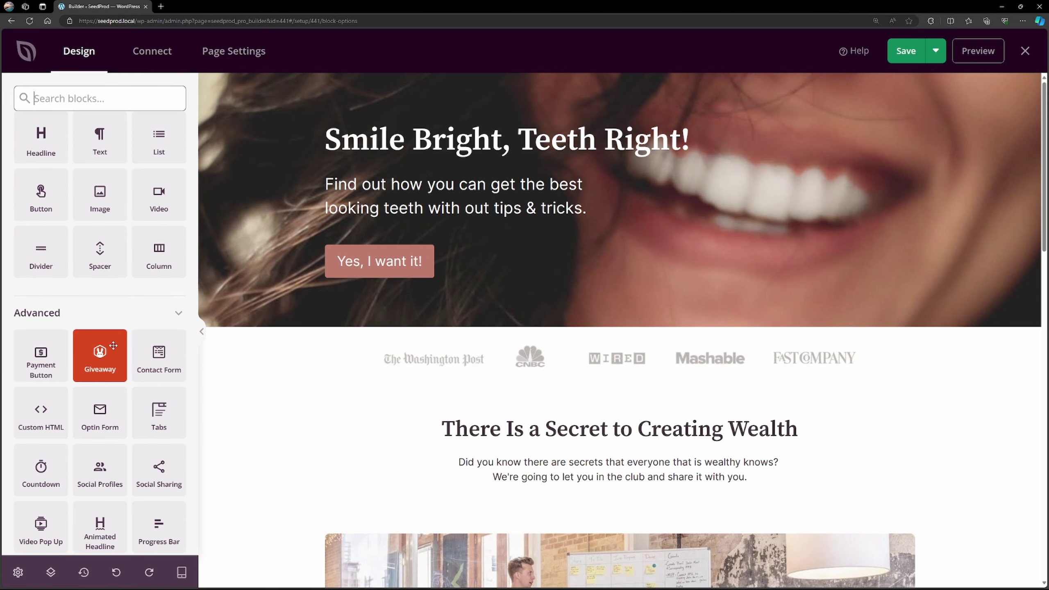
pyautogui.moveTo(97, 422); pyautogui.dragTo(409, 248)
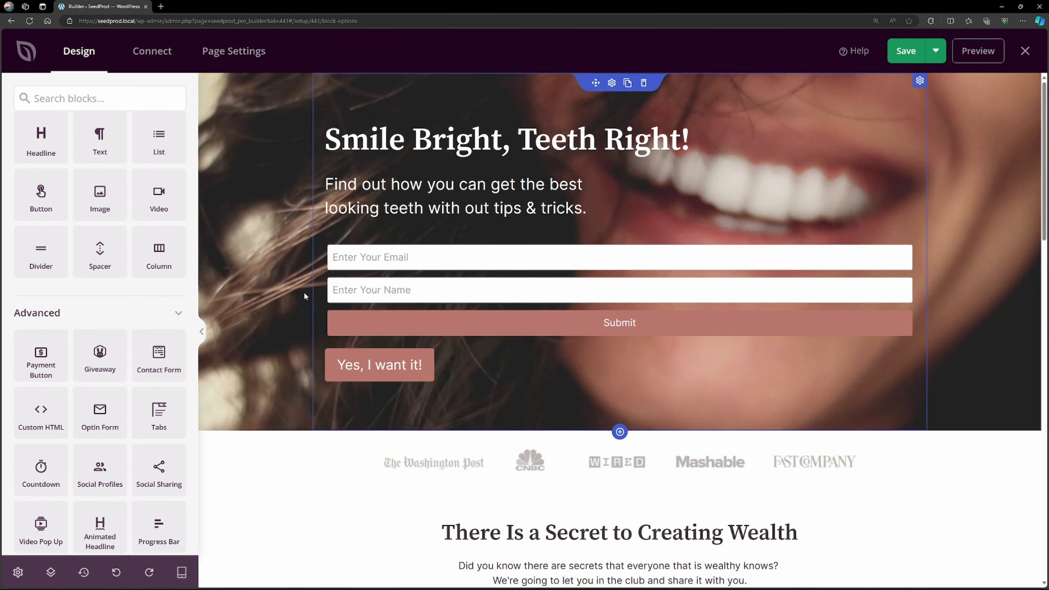
pyautogui.click(651, 334)
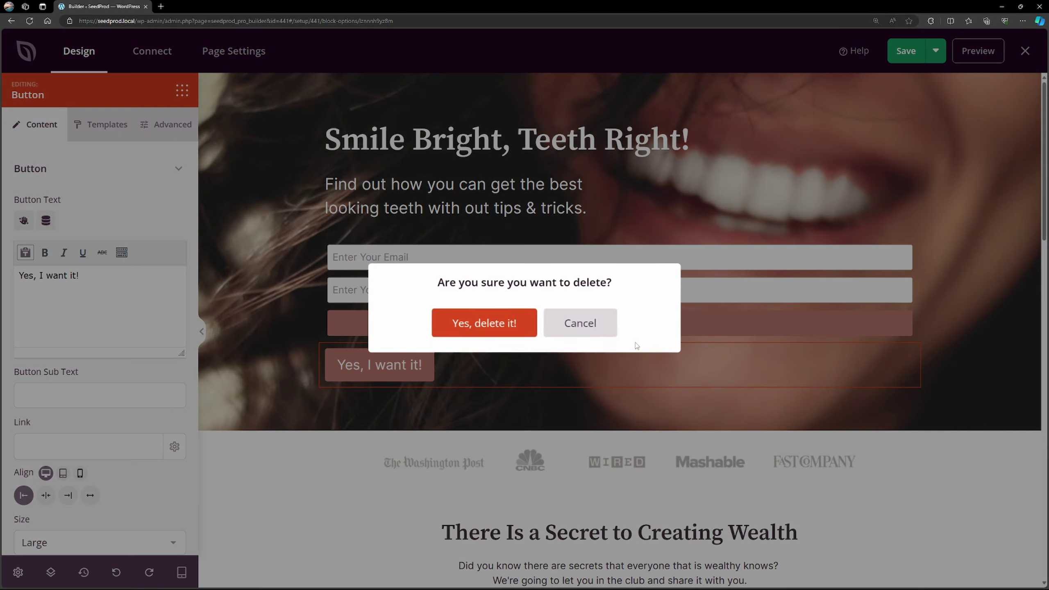
pyautogui.click(522, 336)
# Hide the optin form's Name field and set the form's size to Large with centre alignment.
pyautogui.click(605, 251)
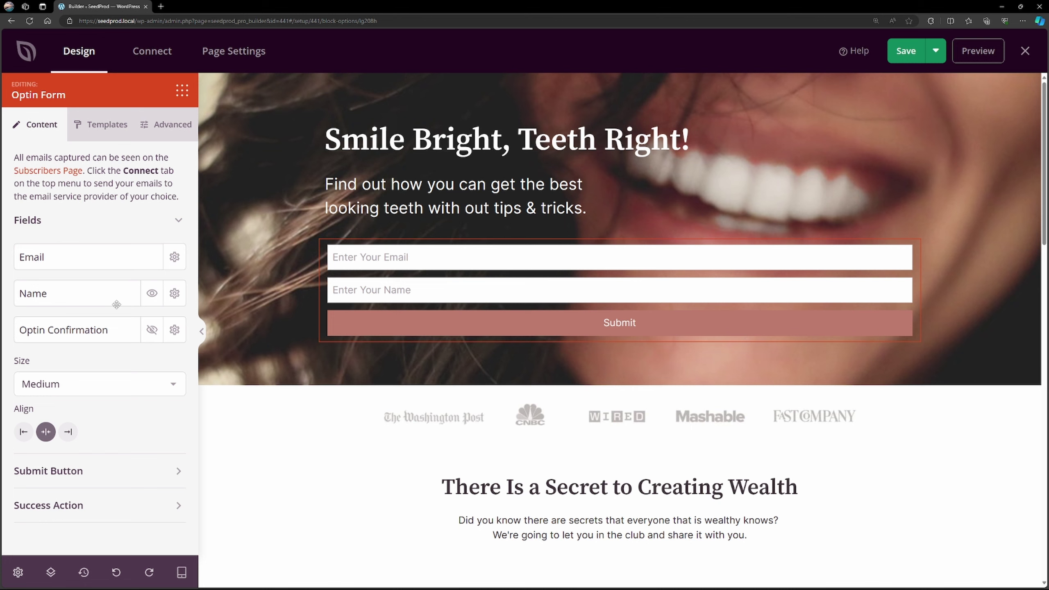
pyautogui.click(152, 293)
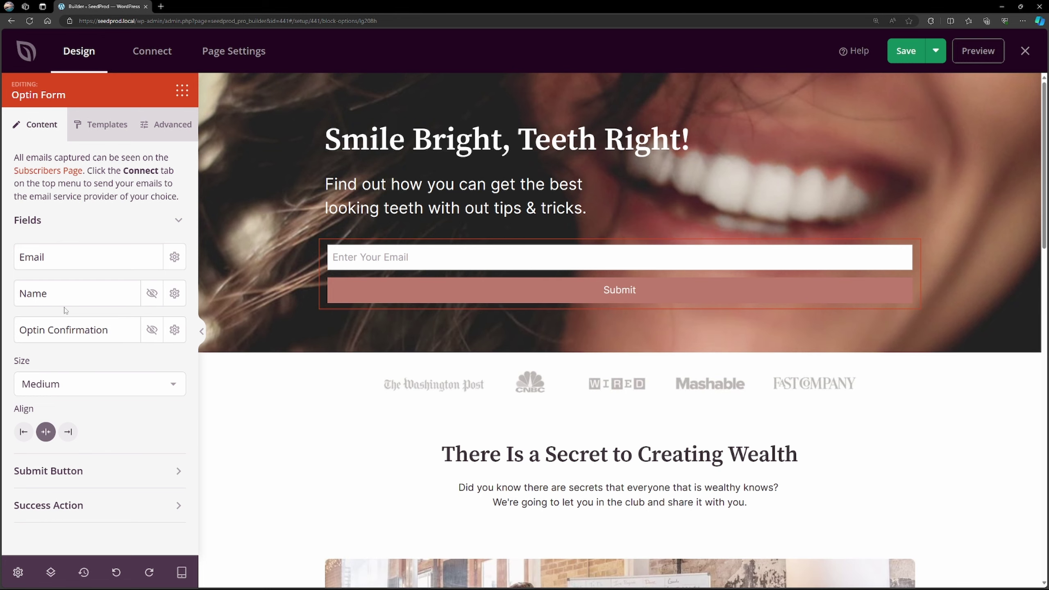
pyautogui.click(95, 386)
pyautogui.click(76, 432)
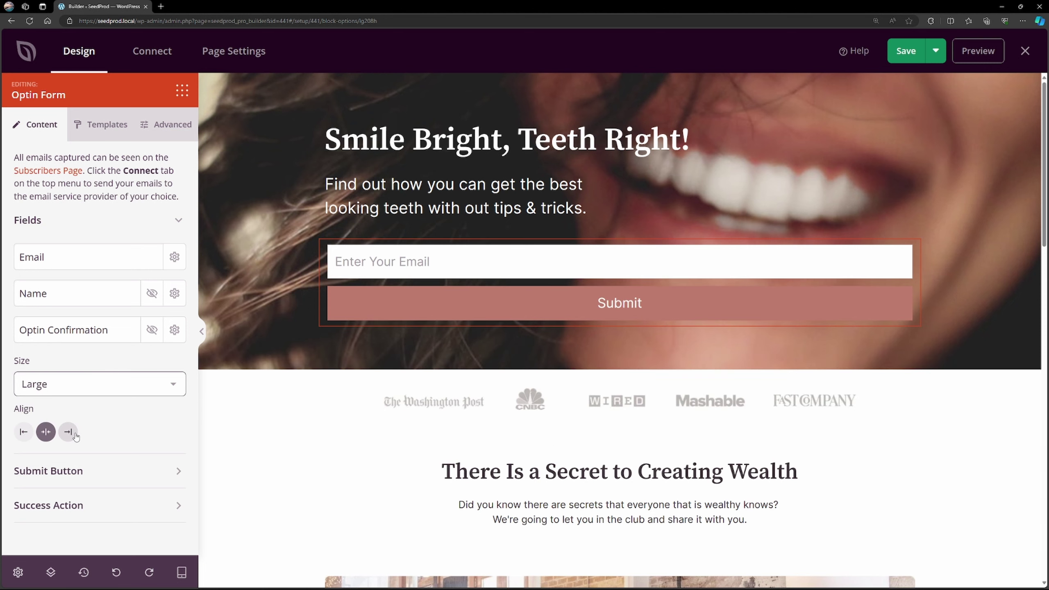
pyautogui.click(23, 431)
pyautogui.click(68, 432)
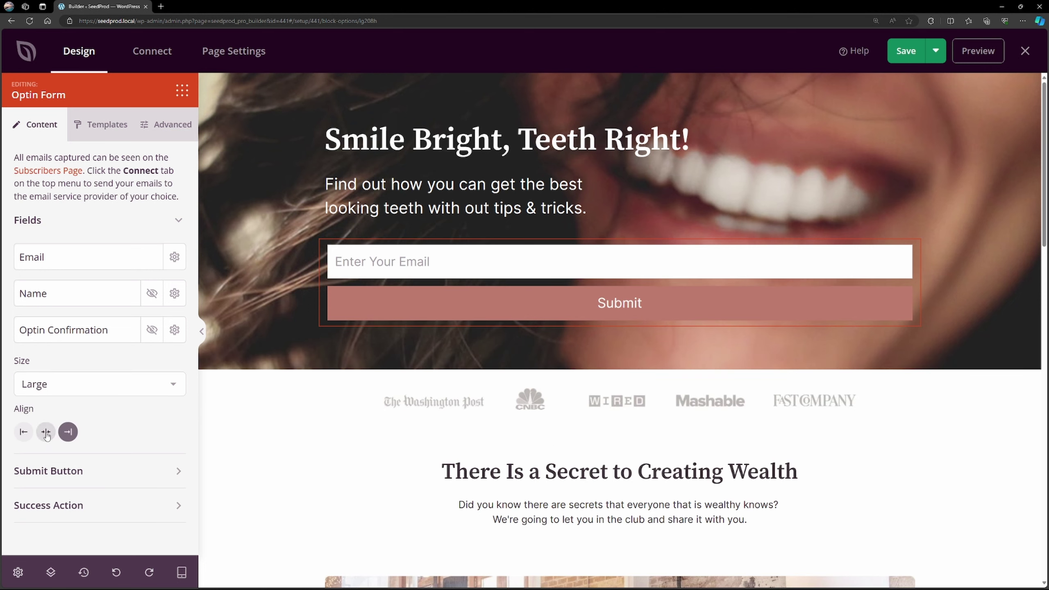
pyautogui.click(45, 432)
# Label the optin form's submit button "Email Me FREE Dental Tips!" at 100 width and give it a blue background.
pyautogui.click(100, 220)
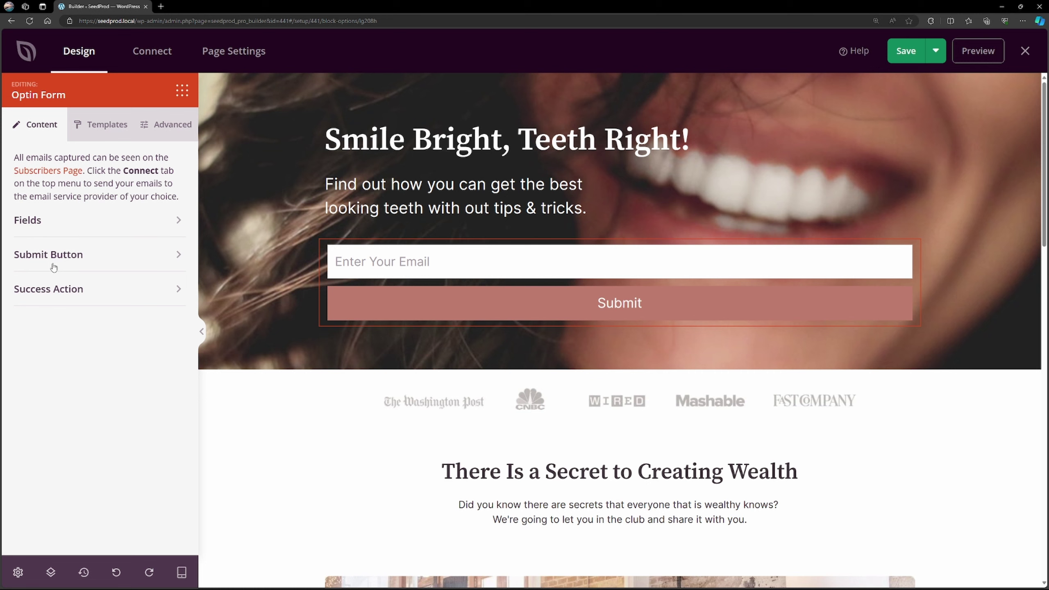
pyautogui.click(54, 264)
pyautogui.doubleClick(86, 315)
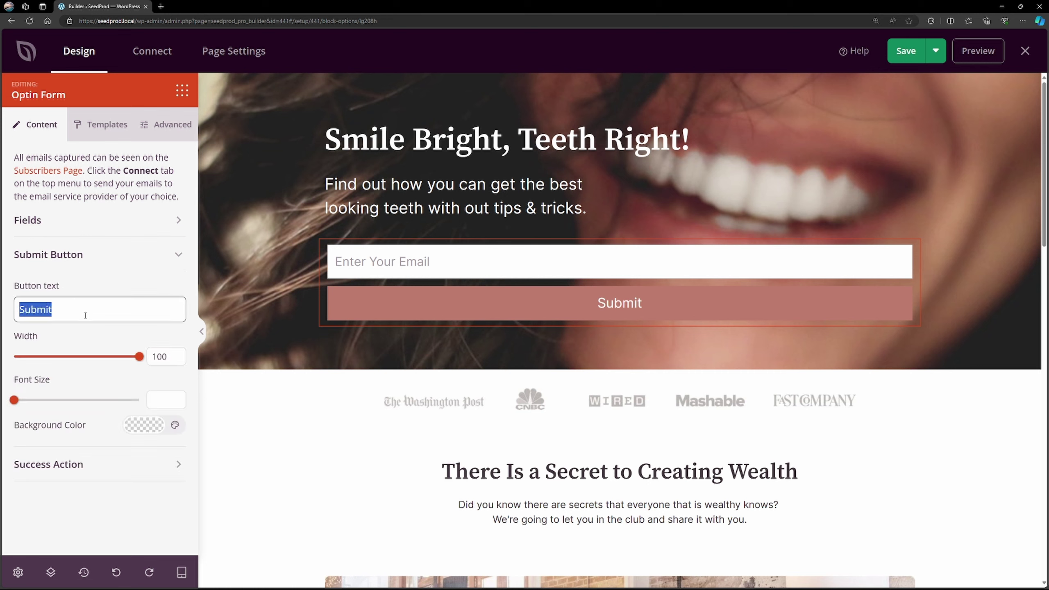
pyautogui.write('Email Me FREE Dental Tips!')
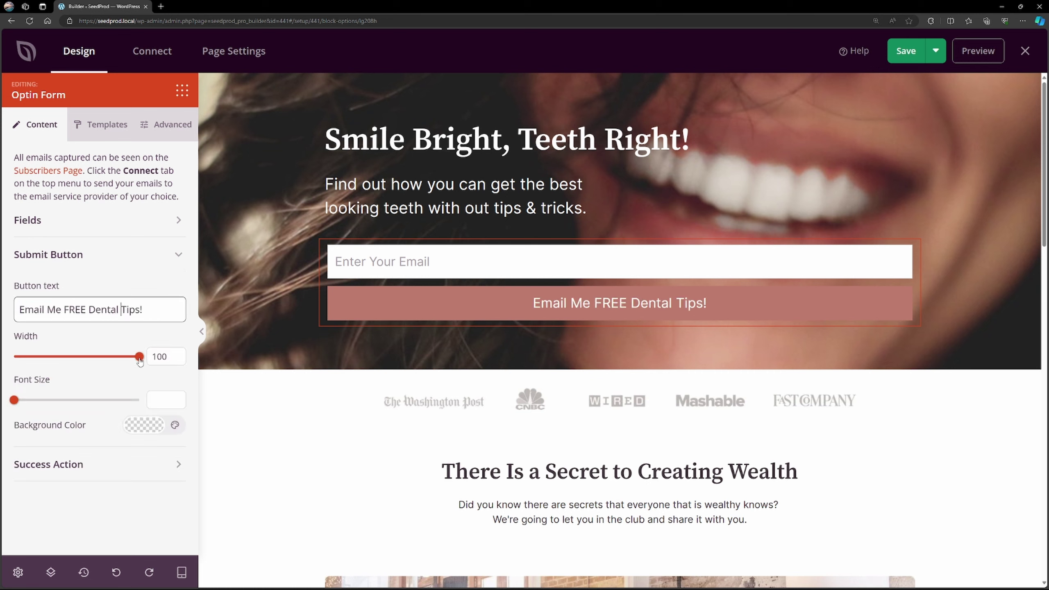
pyautogui.moveTo(139, 357)
pyautogui.mouseDown()
pyautogui.moveTo(64, 357)
pyautogui.moveTo(147, 360)
pyautogui.mouseUp()
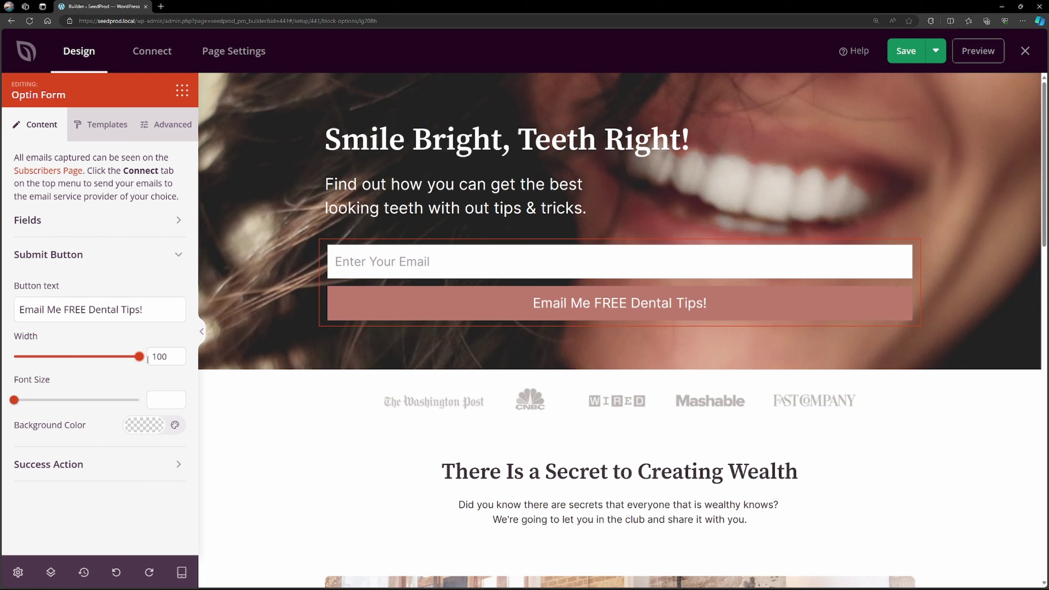
pyautogui.click(142, 425)
pyautogui.click(38, 316)
pyautogui.click(104, 430)
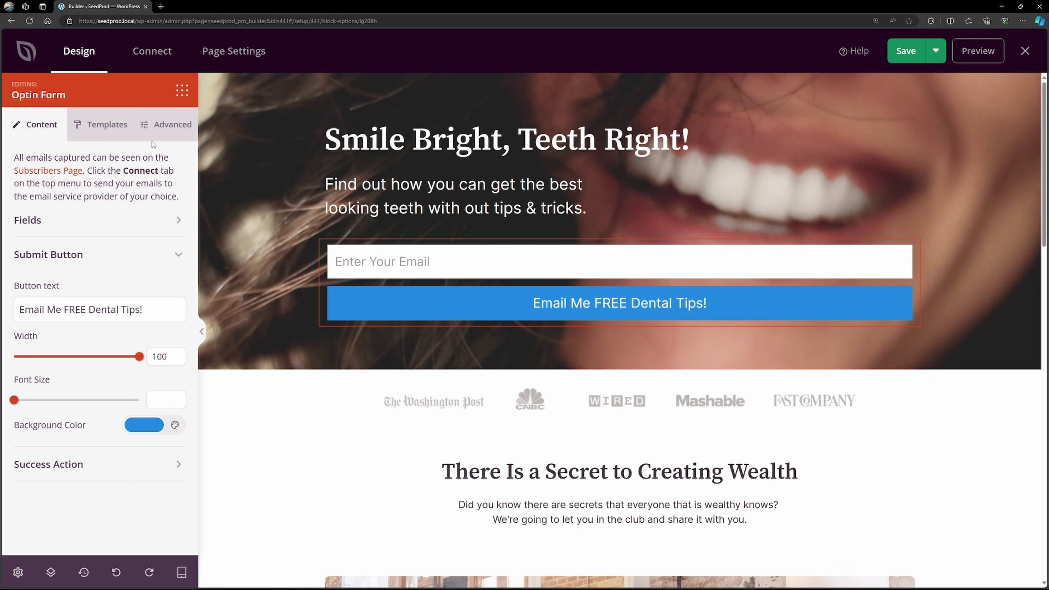
# Unlink the optin form's desktop padding values and set the right padding to 375.
pyautogui.click(164, 125)
pyautogui.click(170, 171)
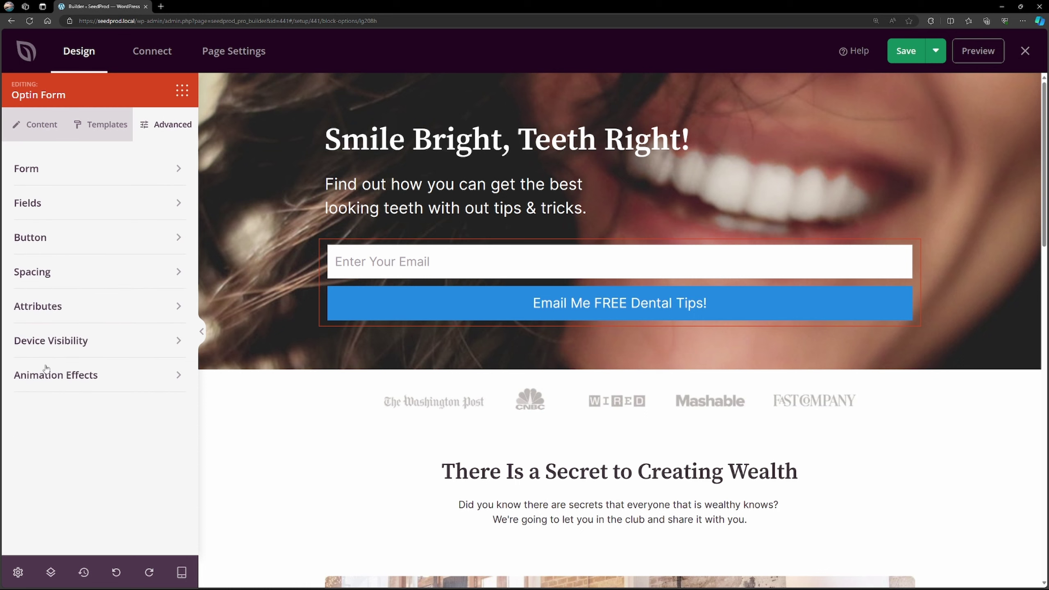
pyautogui.click(46, 273)
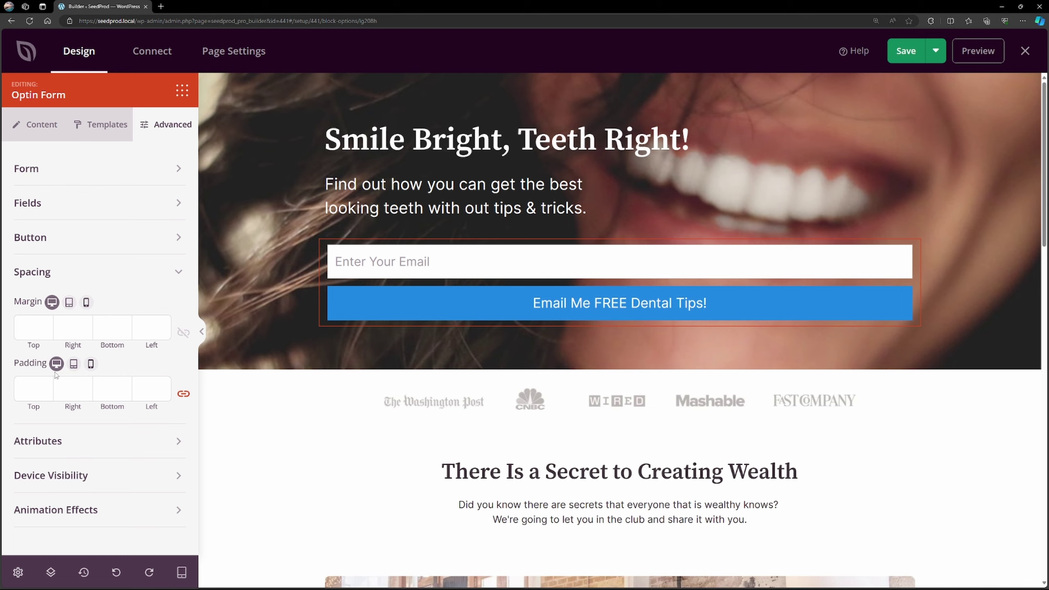
pyautogui.click(184, 398)
pyautogui.write('200')
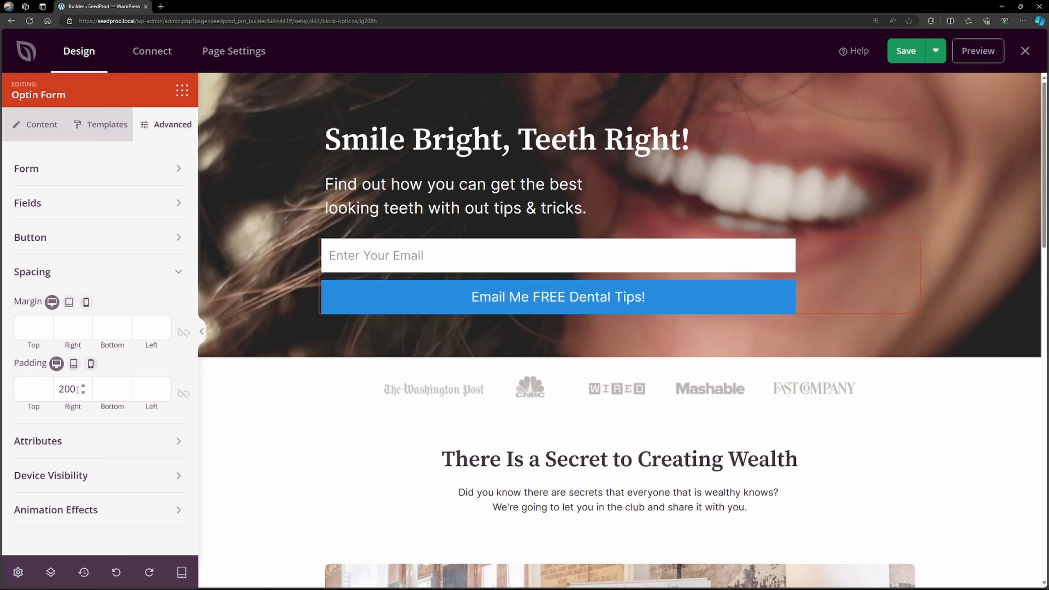
pyautogui.press('BackSpace')
pyautogui.press('BackSpace')
pyautogui.press('BackSpace')
pyautogui.write('375')
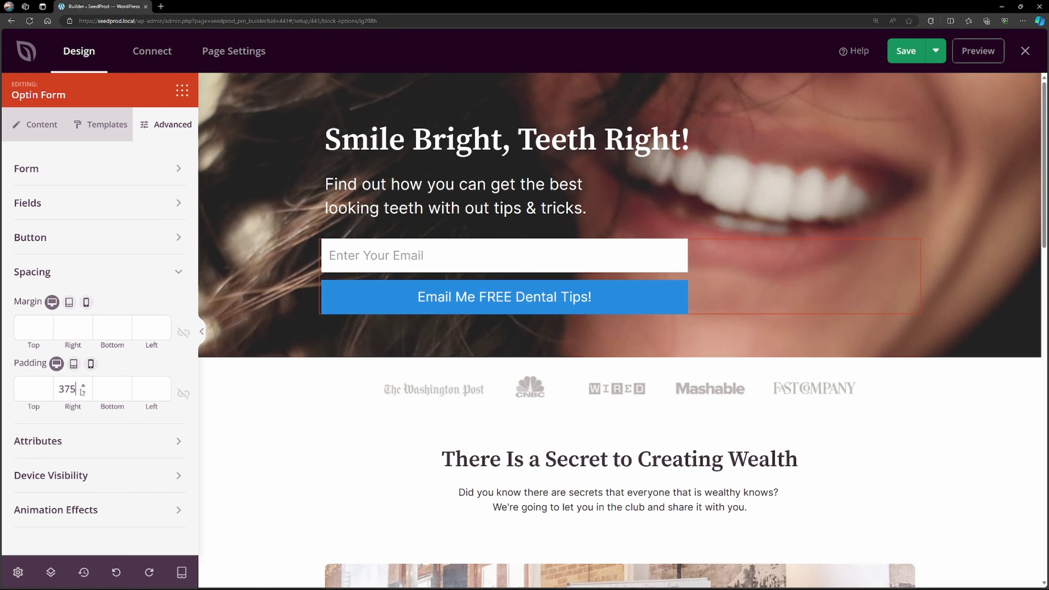
# Set the optin form's right padding to 0 for tablets and check the form in the mobile layout.
pyautogui.click(73, 364)
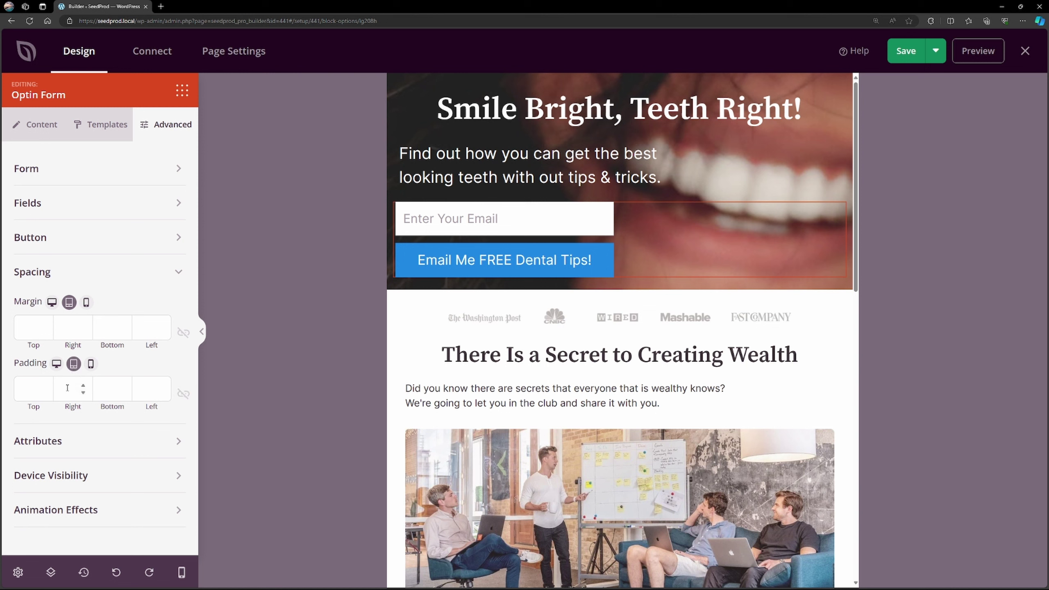
pyautogui.click(67, 388)
pyautogui.write('0')
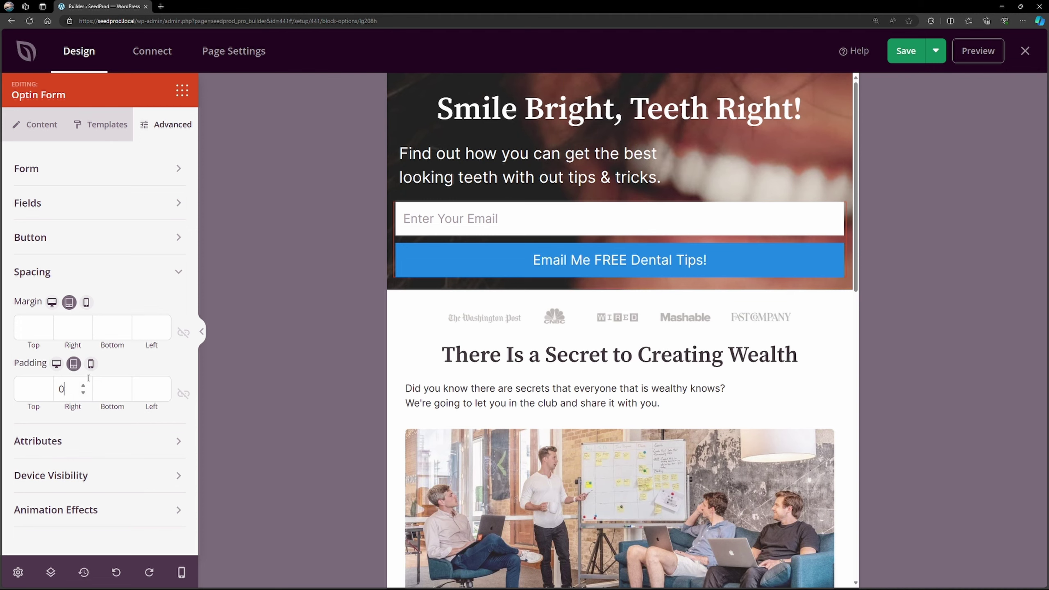
pyautogui.click(90, 363)
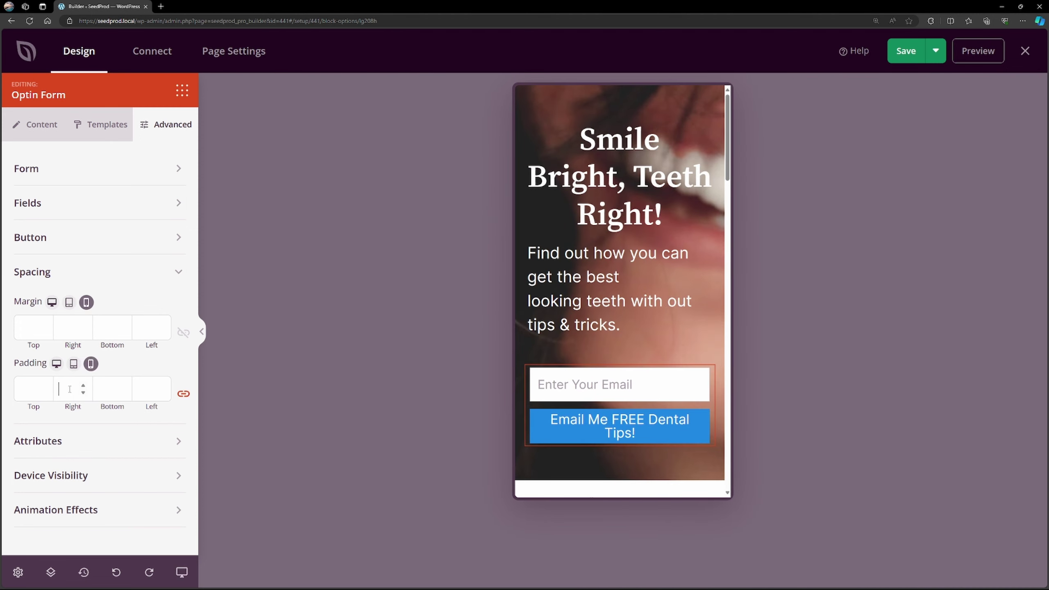
# Delete the image block with the media company logos below the hero section.
pyautogui.scroll(-3, 885, 181)
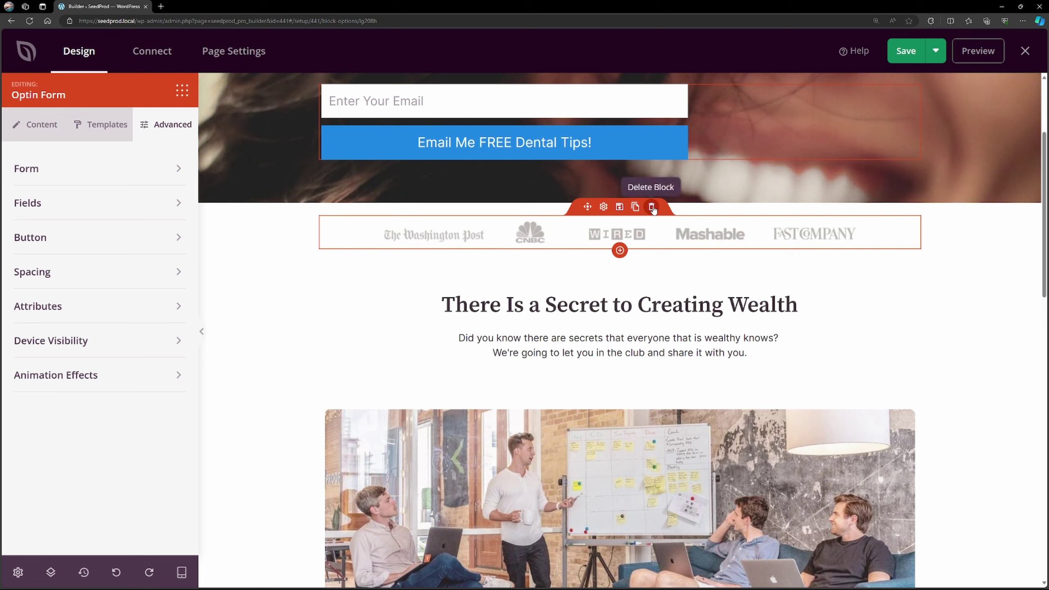
pyautogui.click(664, 223)
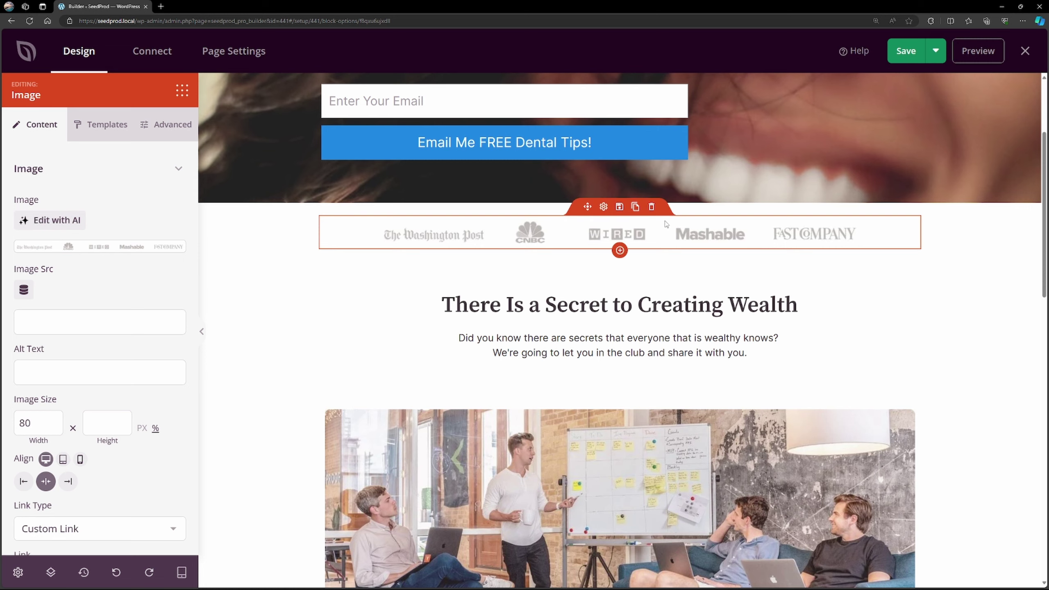
pyautogui.click(651, 206)
pyautogui.click(480, 321)
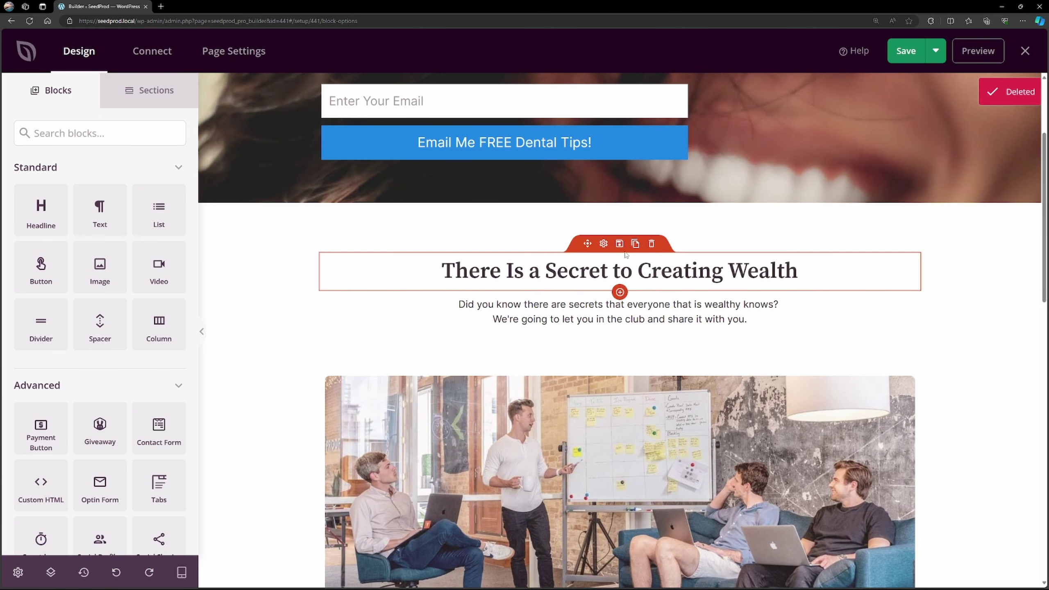
# Change the headline below the hero to "The Best Dental Secrets 100% Free!" and rewrite its paragraph to promote the weekly dental tips newsletter.
pyautogui.click(604, 244)
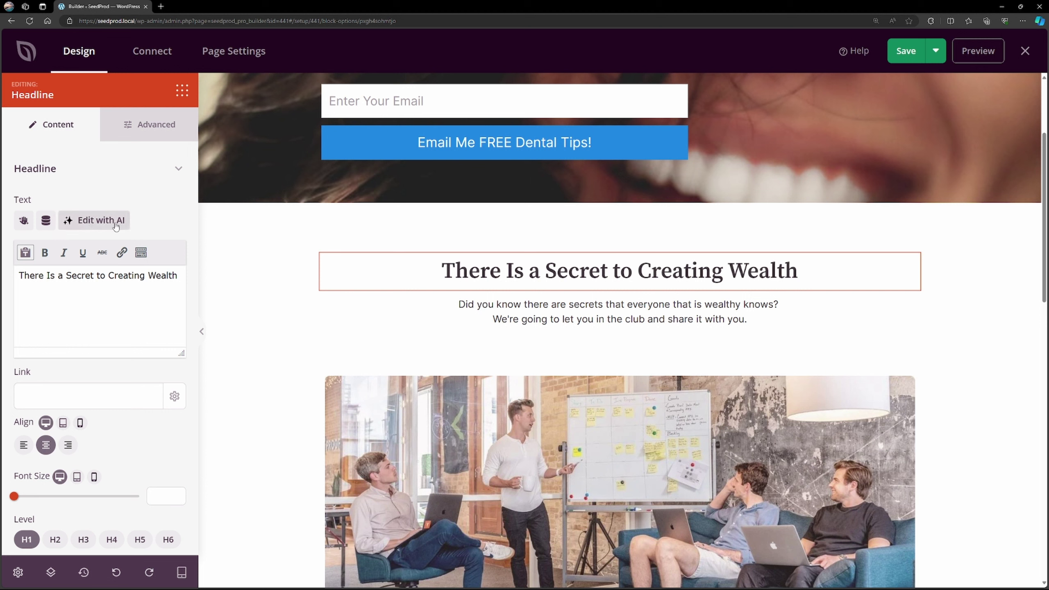
pyautogui.moveTo(179, 275); pyautogui.dragTo(18, 276)
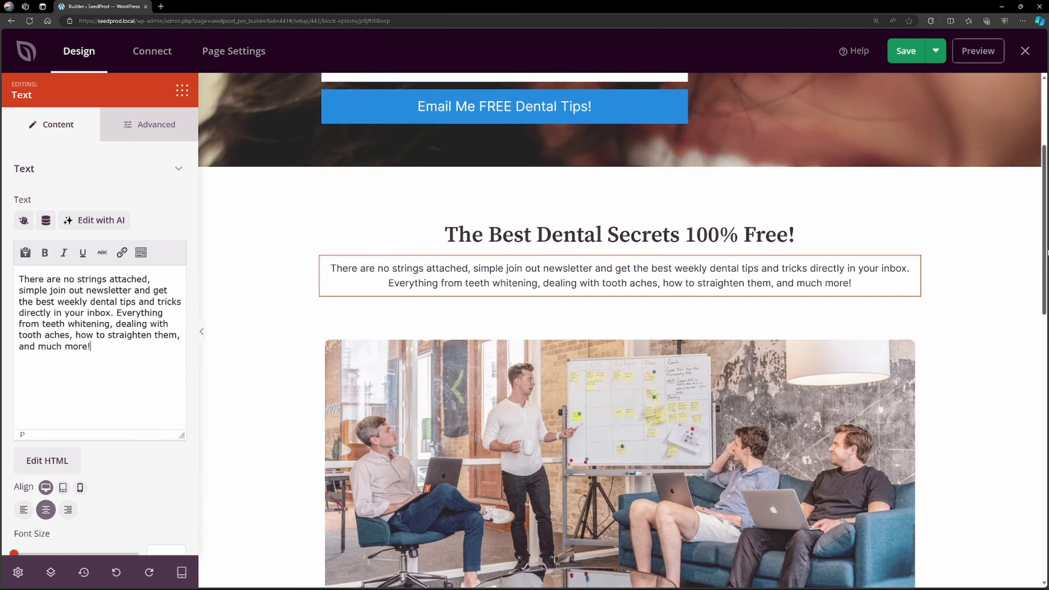
# Remove the team meeting photo from the image block below the dental secrets paragraph.
pyautogui.scroll(-5, 603, 304)
pyautogui.scroll(2, 603, 304)
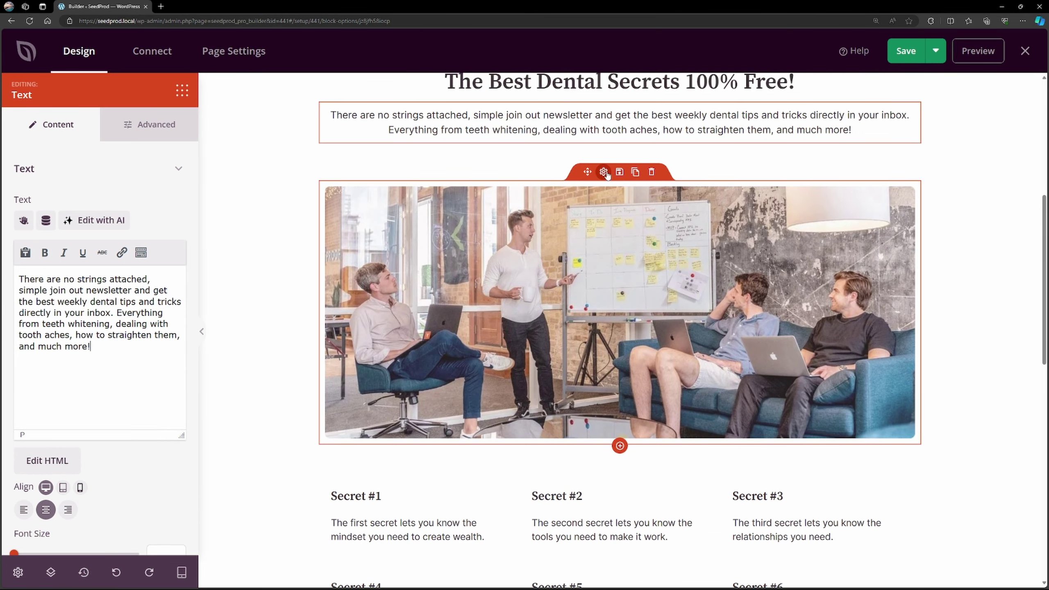
pyautogui.click(603, 304)
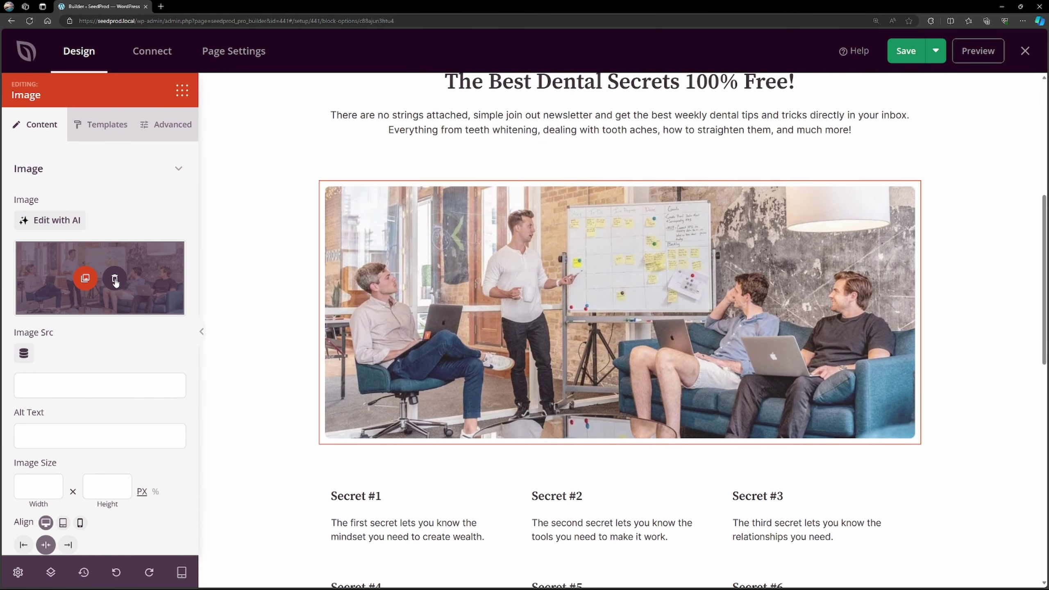
pyautogui.click(114, 280)
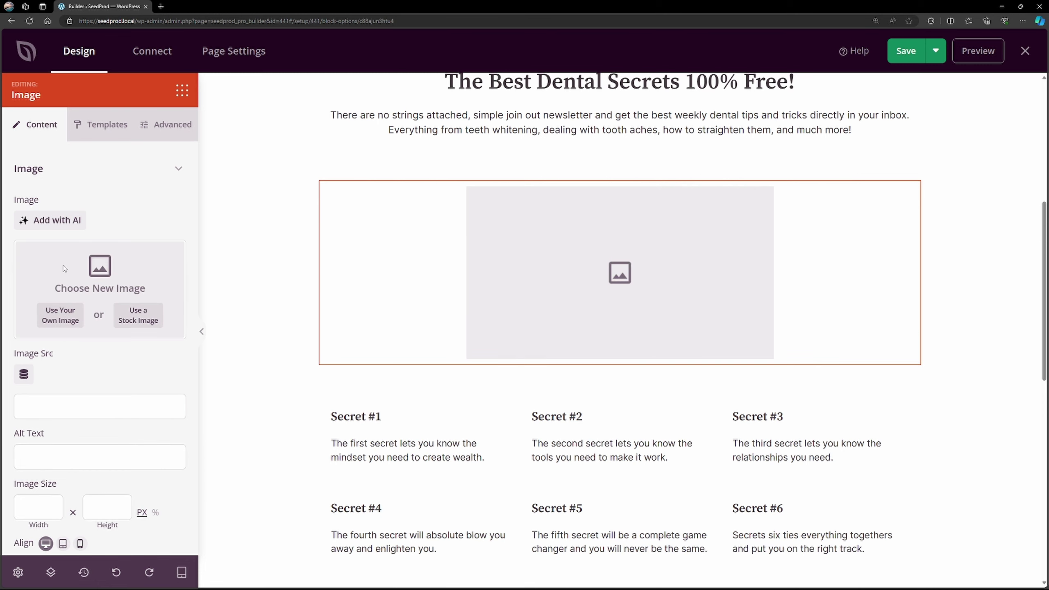
# Generate an AI image with the prompt "Create an image for a dental clinic." and insert it into the image block.
pyautogui.click(57, 223)
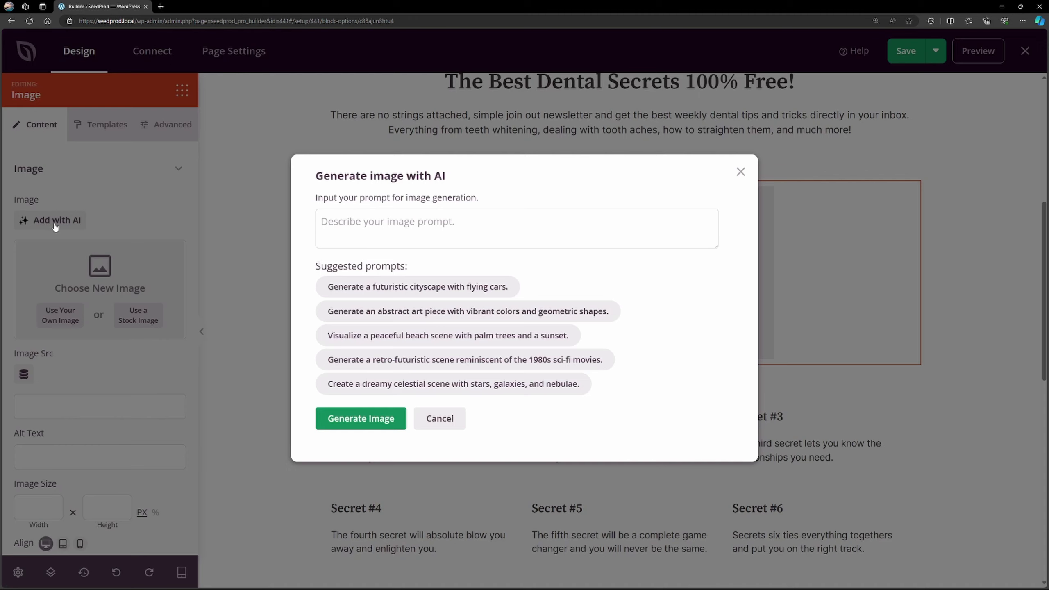
pyautogui.click(535, 223)
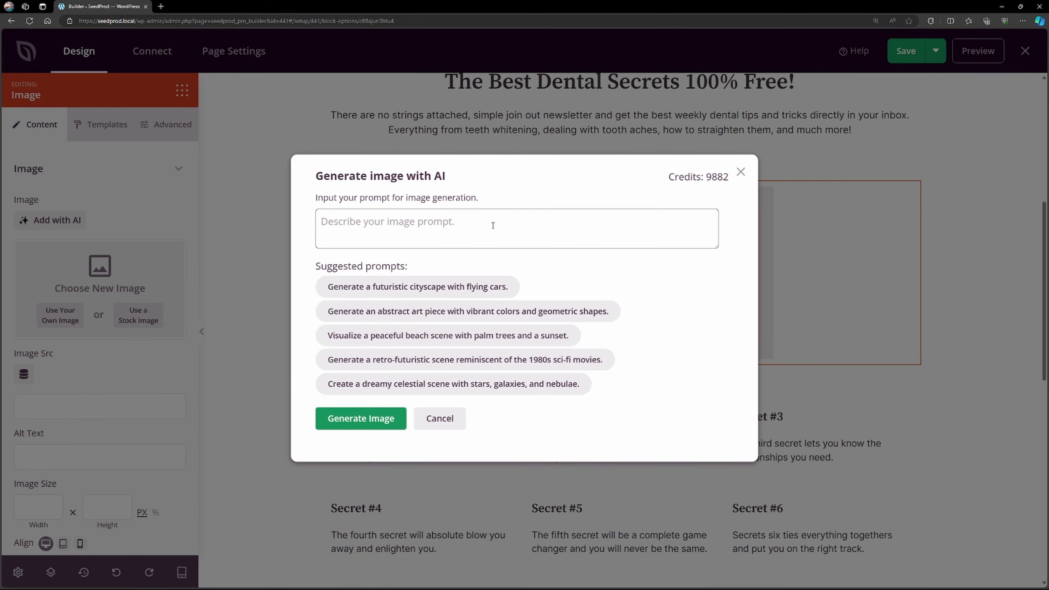
pyautogui.write('Create an image for a dental clinic.')
pyautogui.click(361, 418)
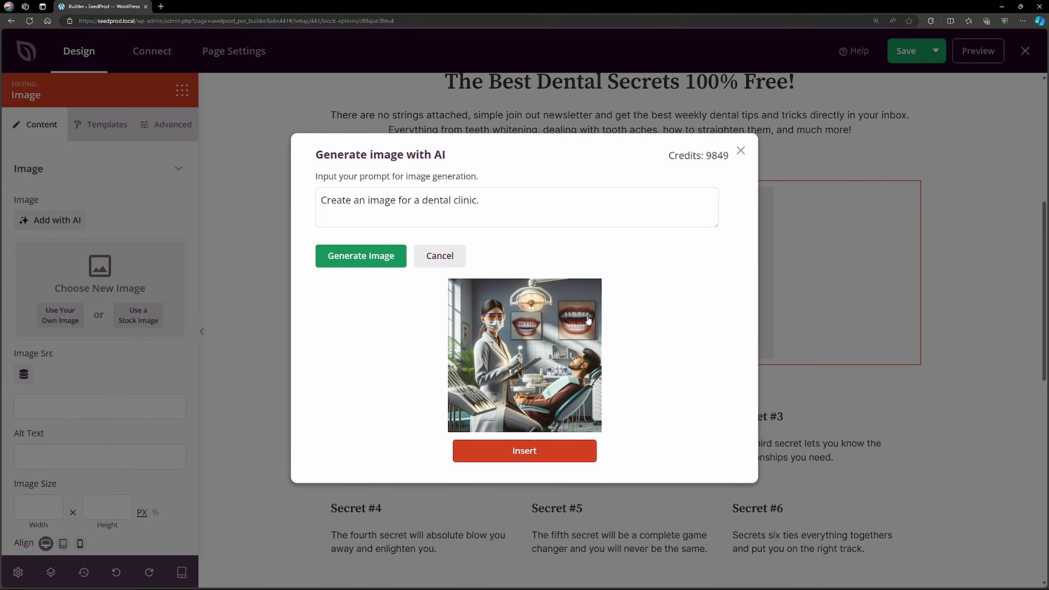
pyautogui.click(524, 450)
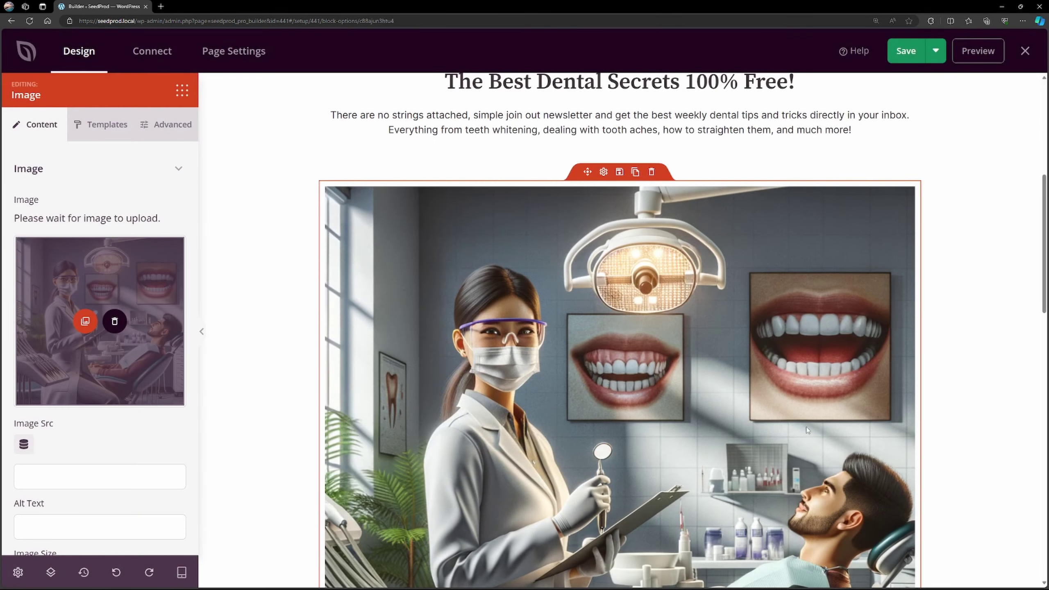
# Add a row with two equal columns above the secrets and move the dental clinic image into its left column.
pyautogui.scroll(-8, 773, 393)
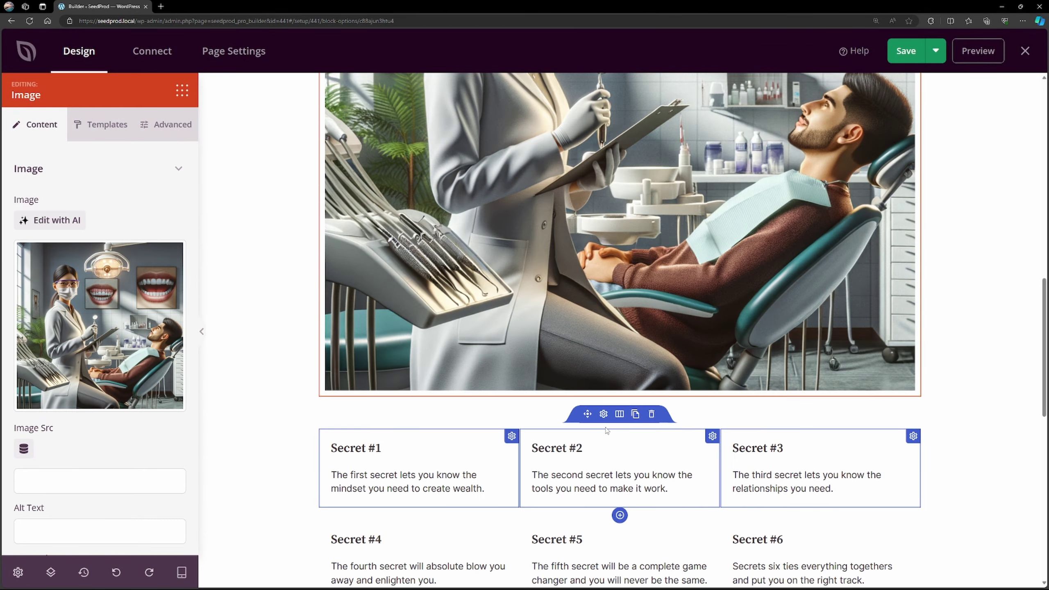
pyautogui.click(620, 515)
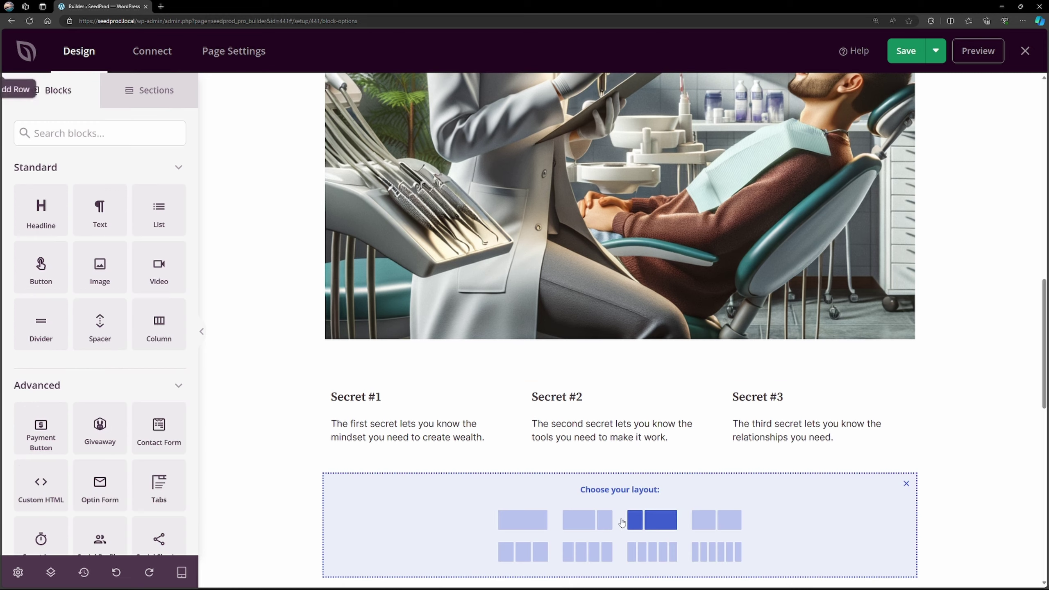
pyautogui.click(717, 520)
pyautogui.moveTo(612, 468); pyautogui.dragTo(617, 264)
pyautogui.scroll(5, 618, 264)
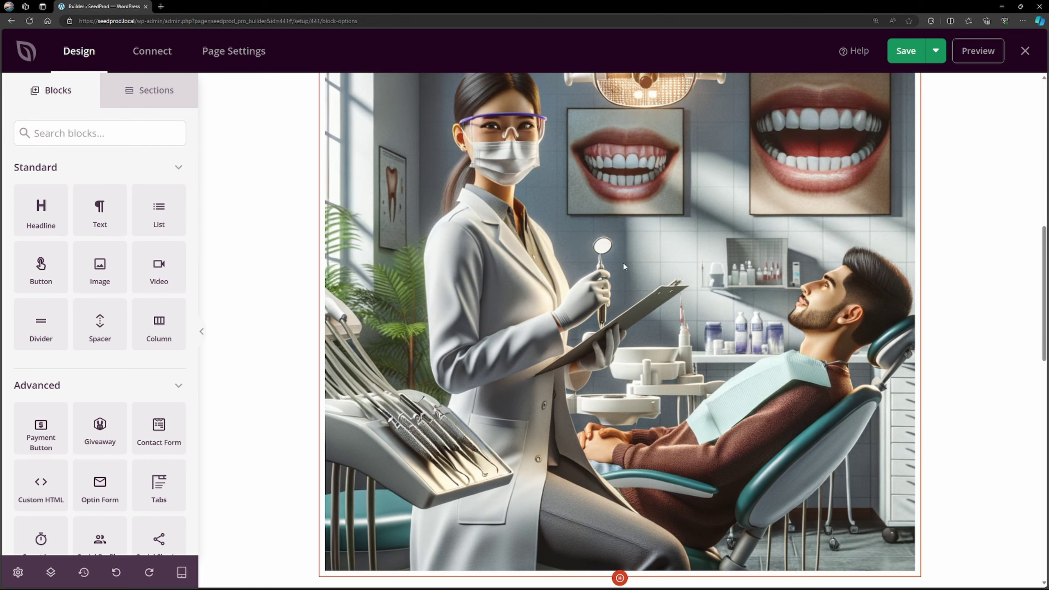
pyautogui.moveTo(587, 149); pyautogui.dragTo(466, 176)
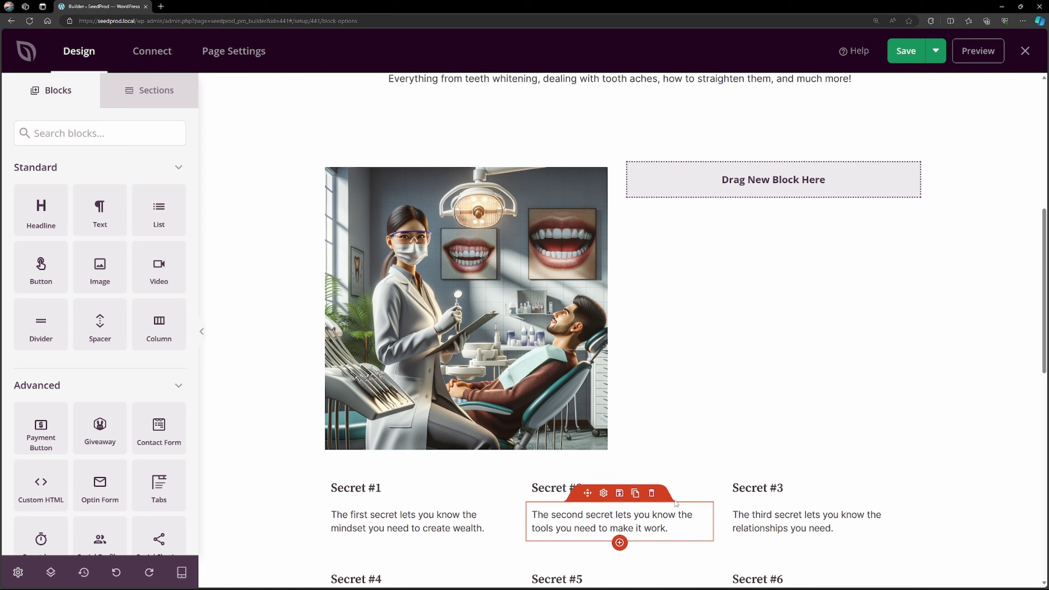
# Move the Secret #1 to #3 headlines and texts into the column beside the image and delete the emptied three-column row.
pyautogui.moveTo(413, 486); pyautogui.dragTo(750, 183)
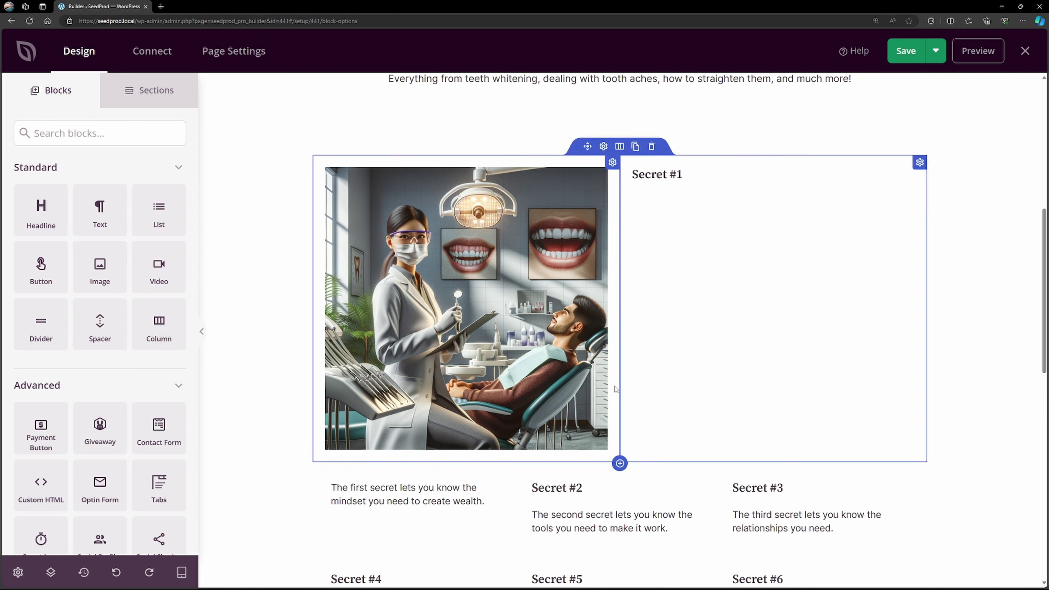
pyautogui.moveTo(387, 466); pyautogui.dragTo(679, 191)
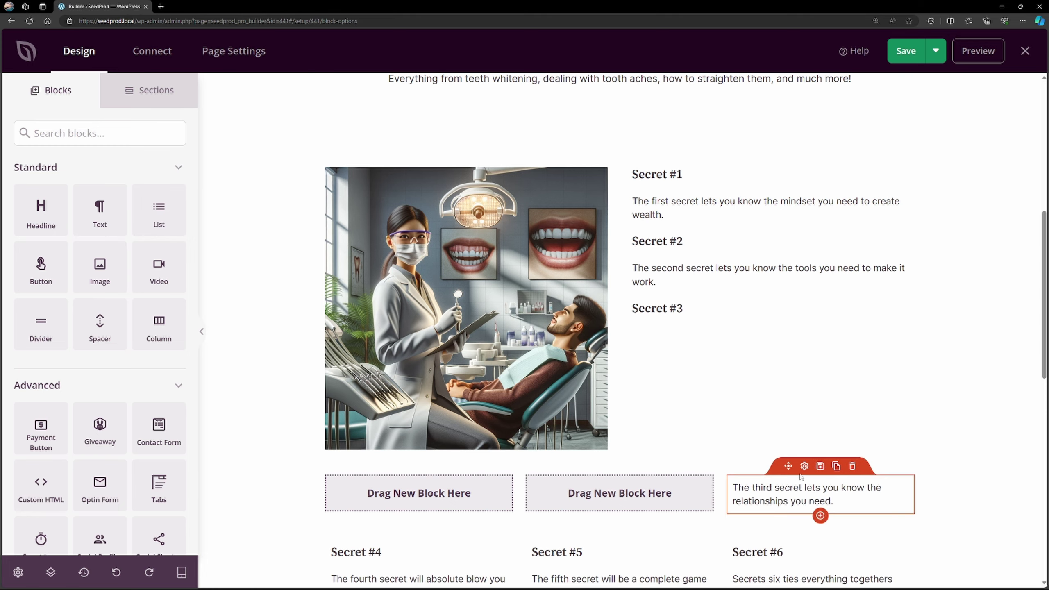
pyautogui.moveTo(800, 476); pyautogui.dragTo(669, 358)
pyautogui.click(657, 454)
pyautogui.press('Return')
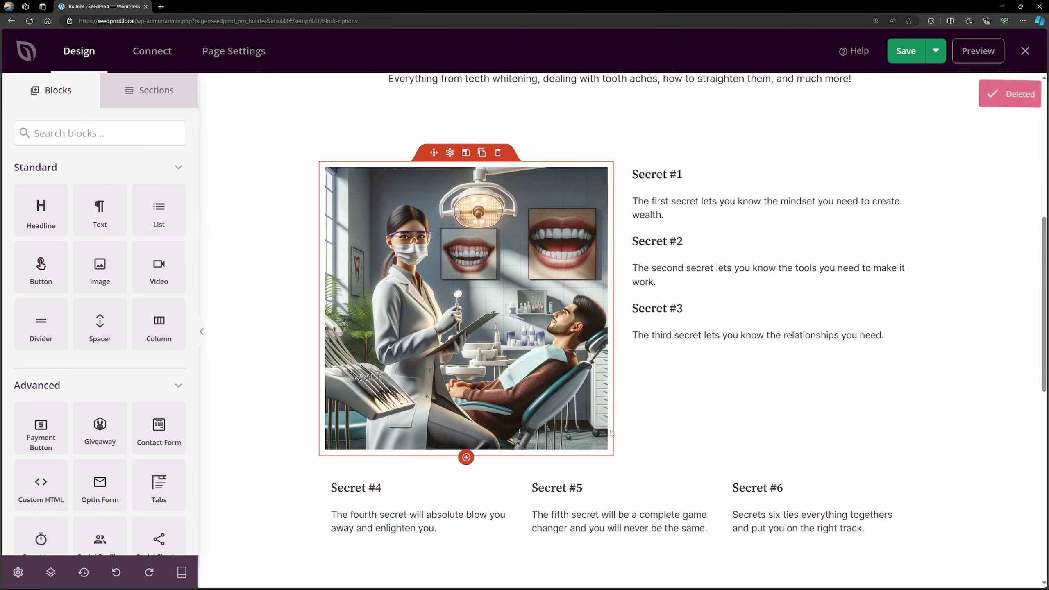
# Enlarge the Secret #1 to #3 headlines and rewrite their texts with AI using the prompt "Write a sentence about a quick dental tip.".
pyautogui.click(668, 185)
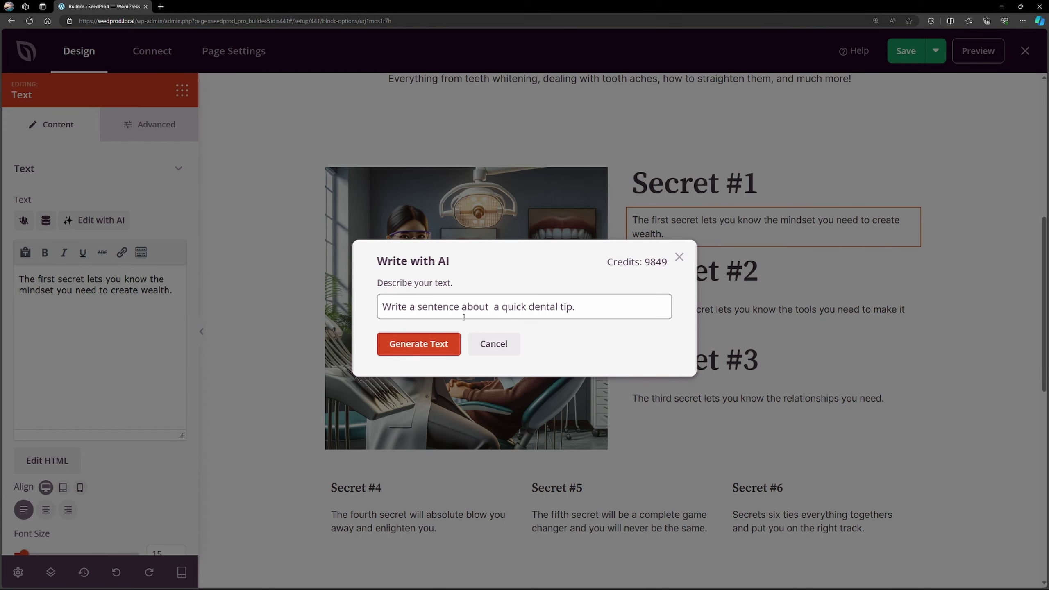
pyautogui.click(424, 345)
pyautogui.click(335, 450)
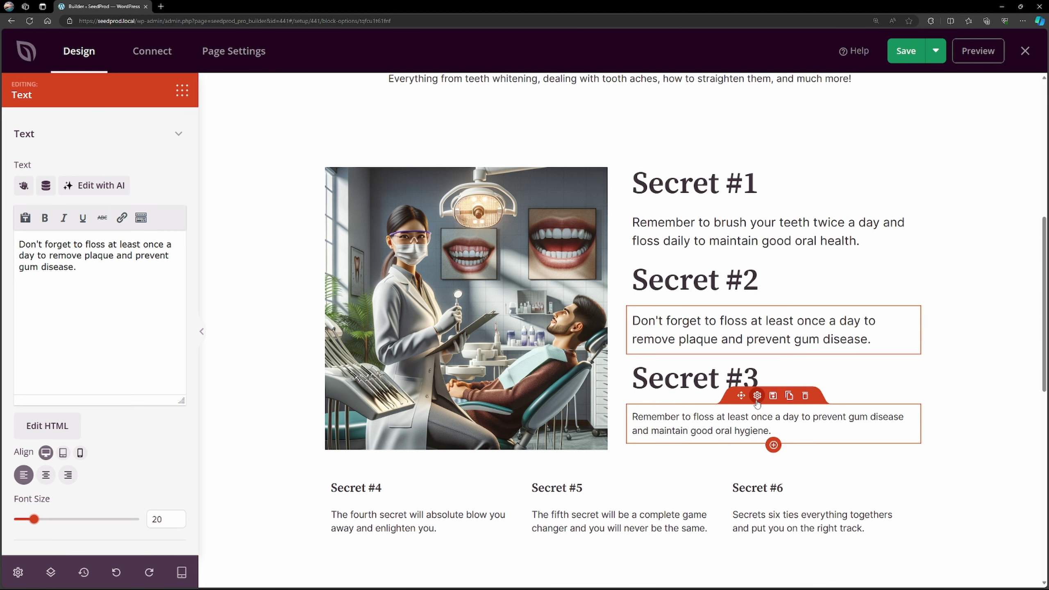
# Set the font size of the Secret #3 text to 20.
pyautogui.click(757, 400)
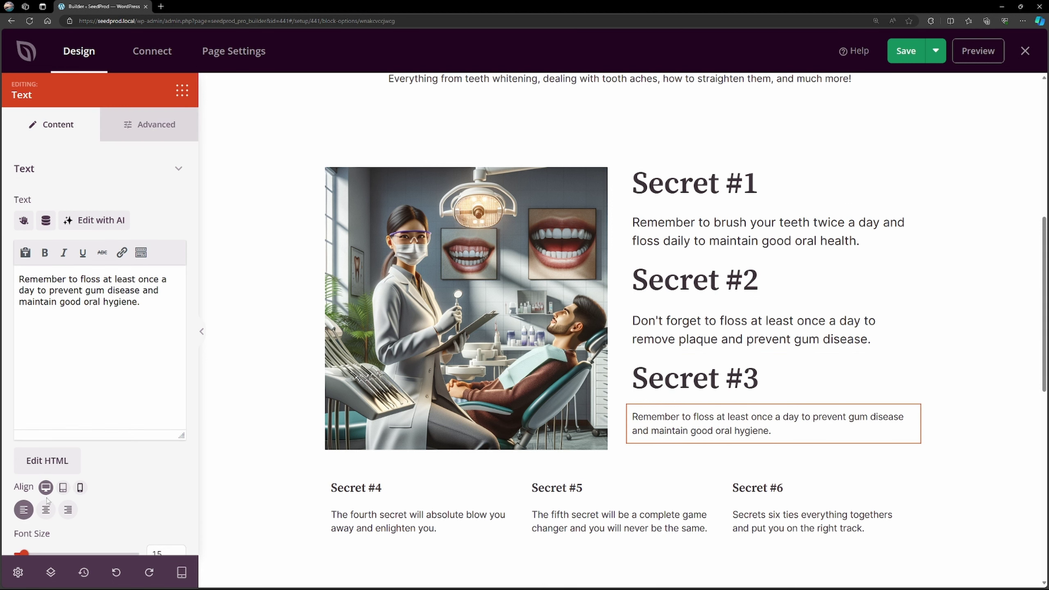
pyautogui.moveTo(29, 519); pyautogui.dragTo(35, 521)
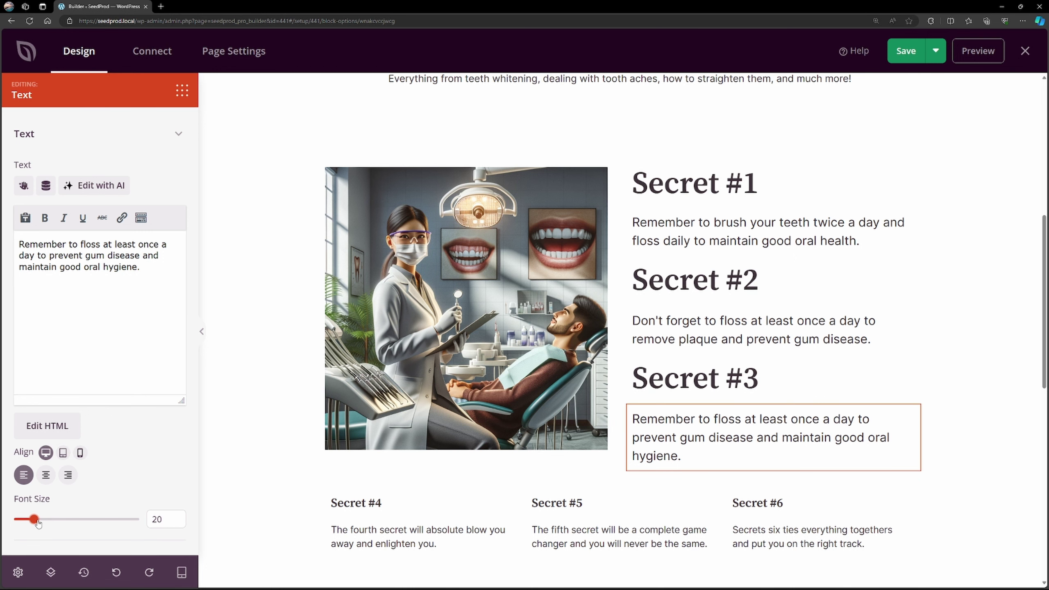
# Round the dental clinic image's corners with a border radius of 25 px on all corners.
pyautogui.click(428, 244)
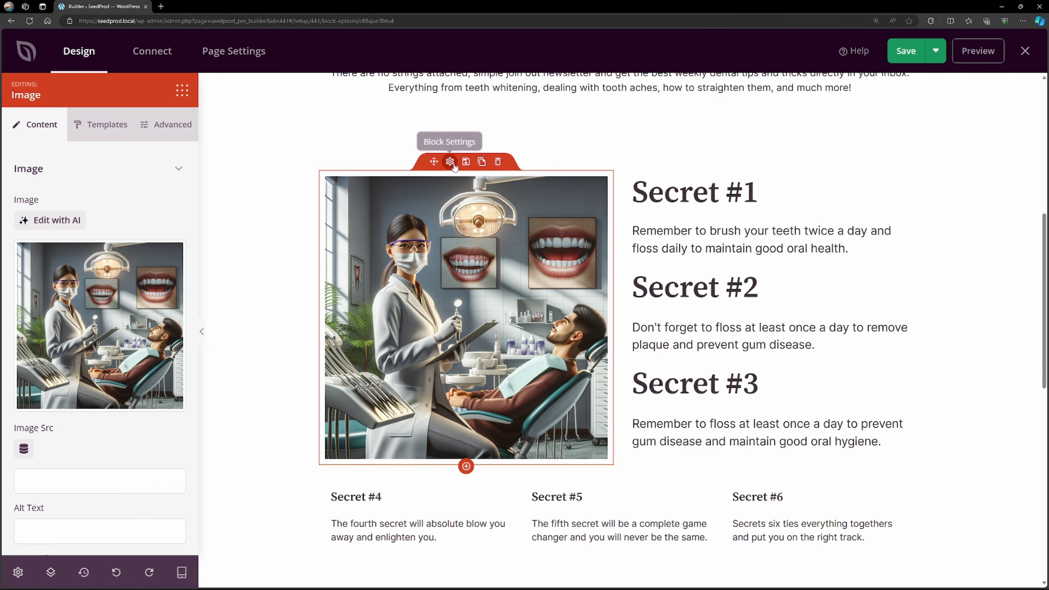
pyautogui.click(169, 135)
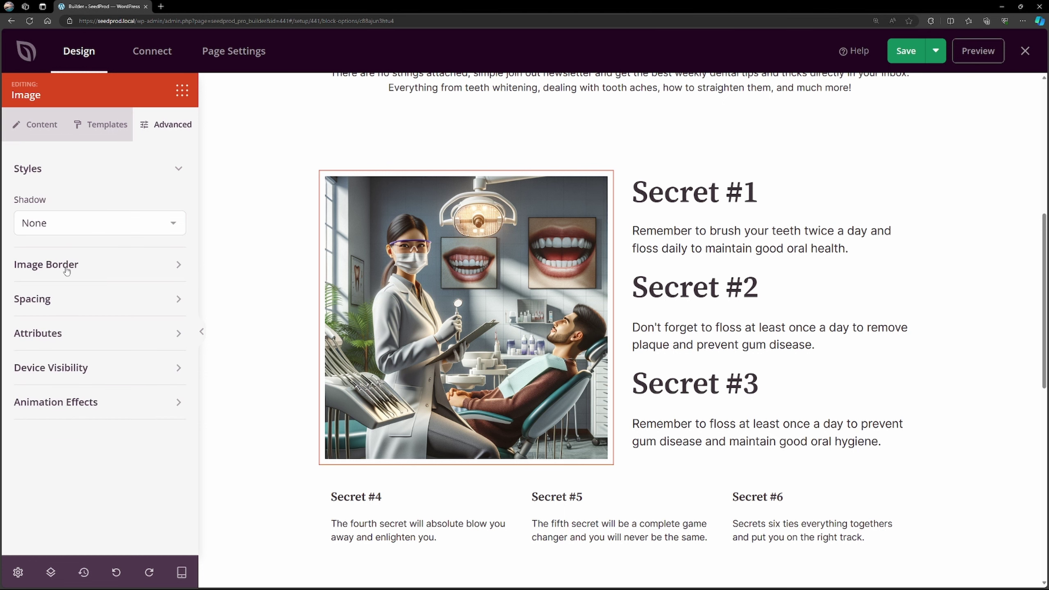
pyautogui.click(59, 267)
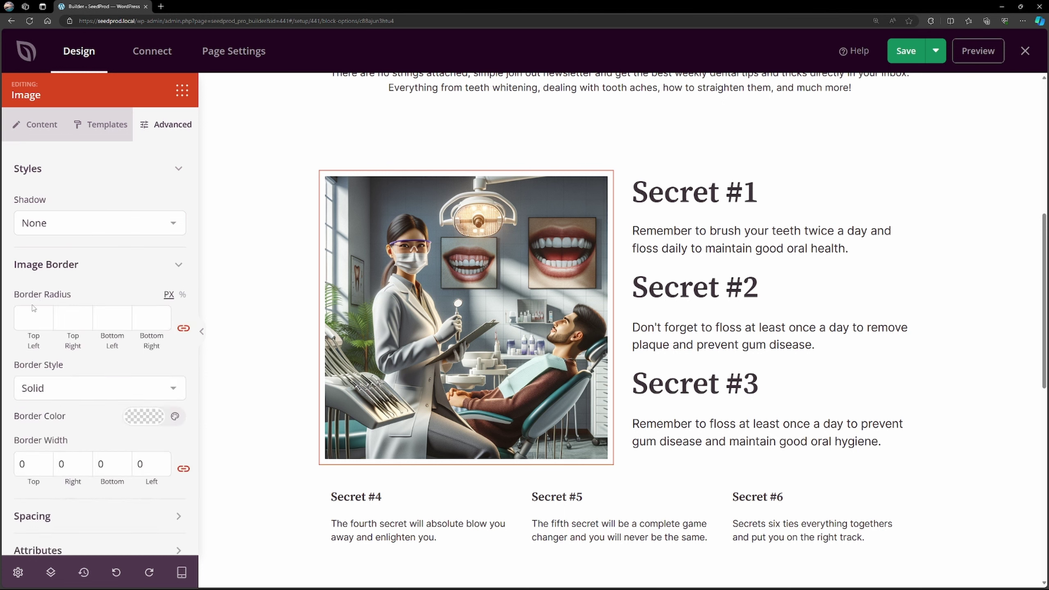
pyautogui.click(35, 321)
pyautogui.write('25')
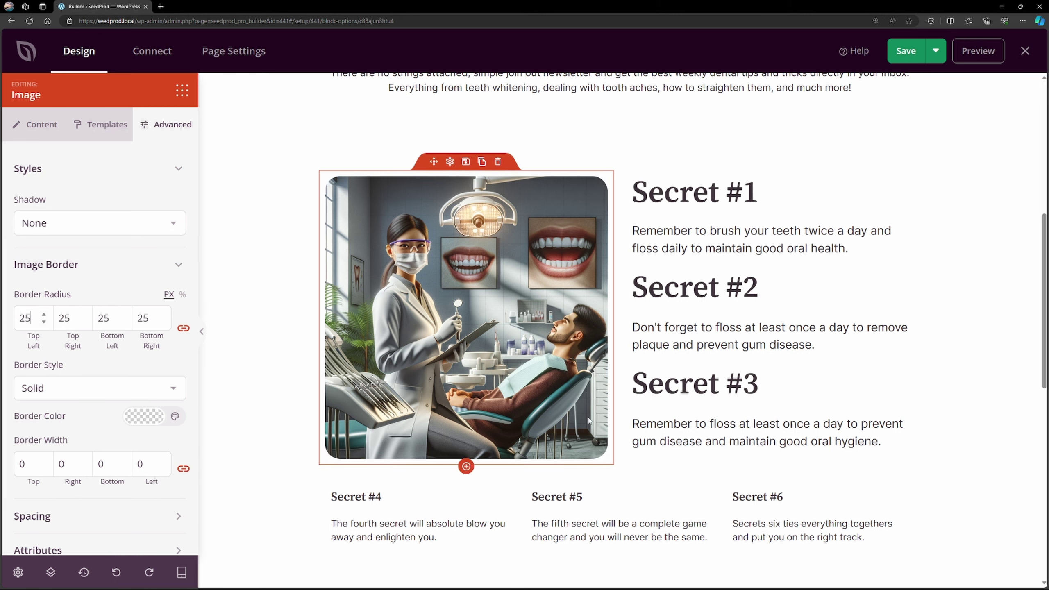
# Delete the row containing Secret #4, Secret #5 and Secret #6.
pyautogui.scroll(-3, 578, 434)
pyautogui.scroll(2, 579, 435)
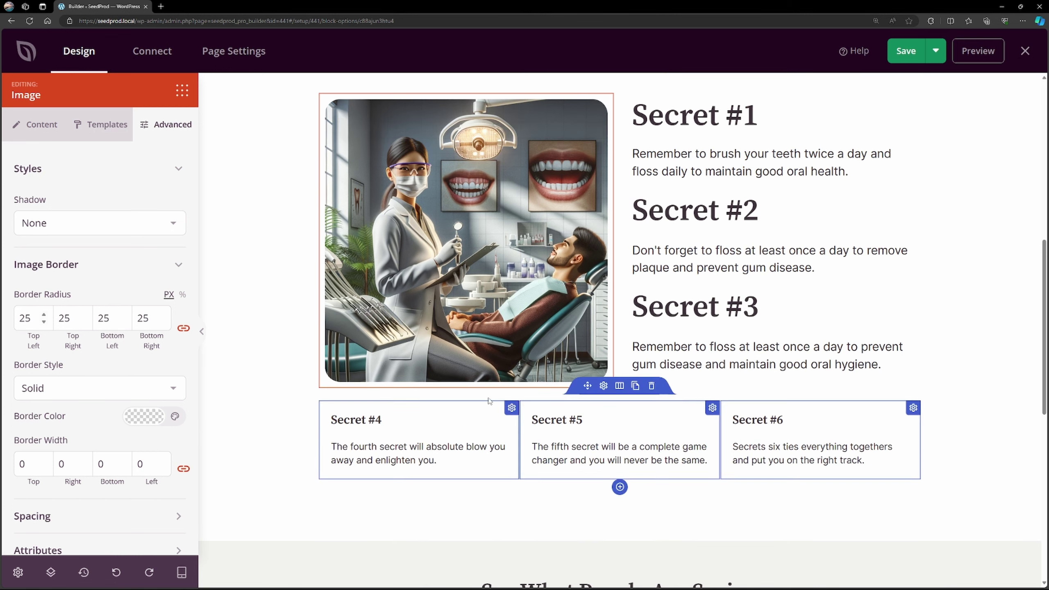
pyautogui.click(651, 386)
pyautogui.click(511, 325)
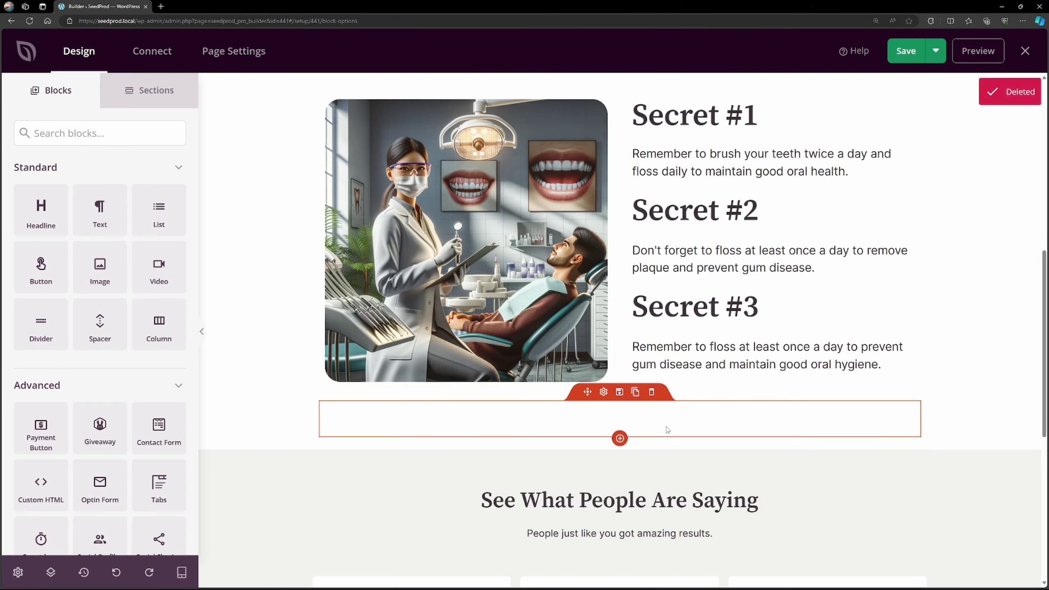
# Duplicate the hero's optin form and move the copy below the row with the dental image and secrets.
pyautogui.scroll(8, 631, 248)
pyautogui.click(635, 231)
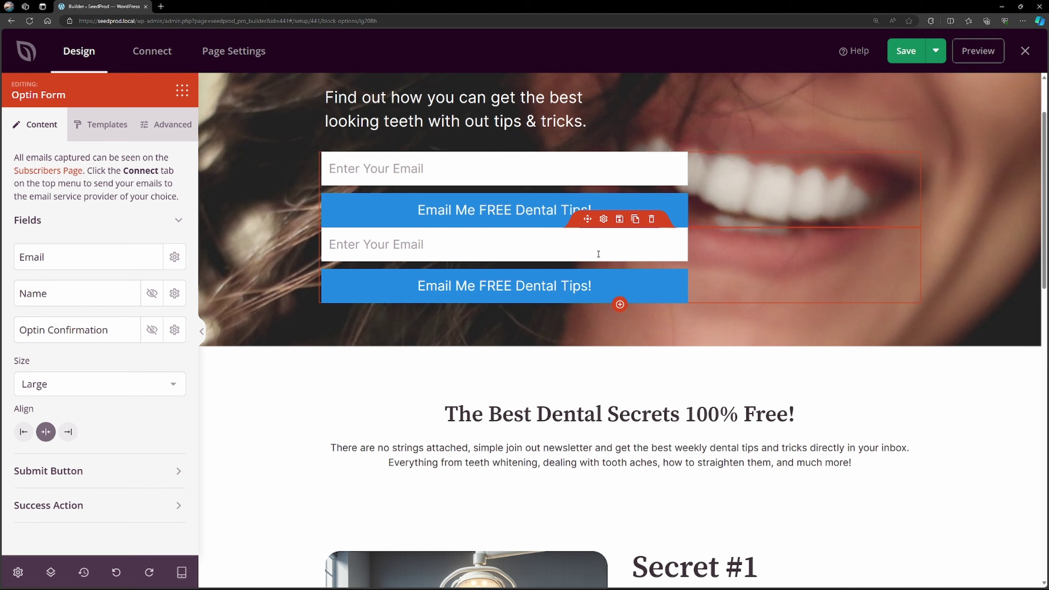
pyautogui.moveTo(598, 254); pyautogui.dragTo(614, 480)
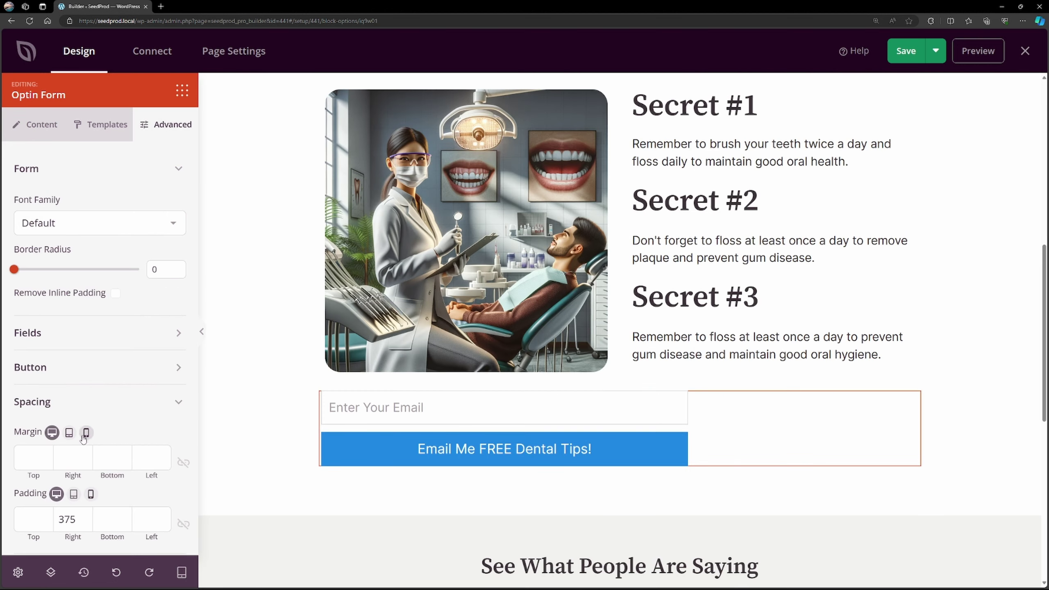
# Clear the copied optin form's right padding for desktop and tablet so the form fills the full width.
pyautogui.doubleClick(70, 519)
pyautogui.press('BackSpace')
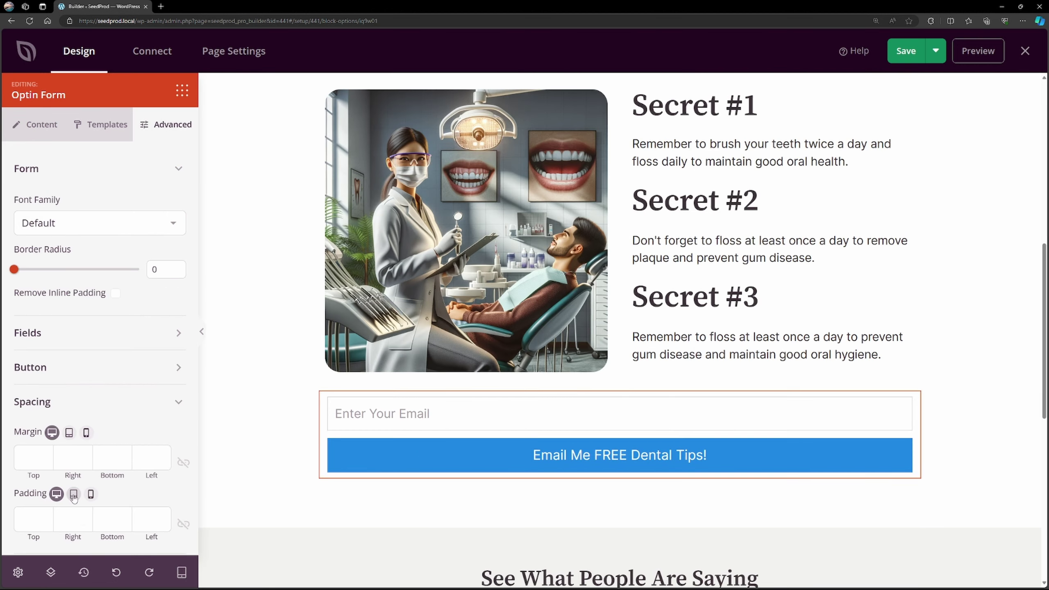
pyautogui.click(73, 494)
pyautogui.doubleClick(72, 518)
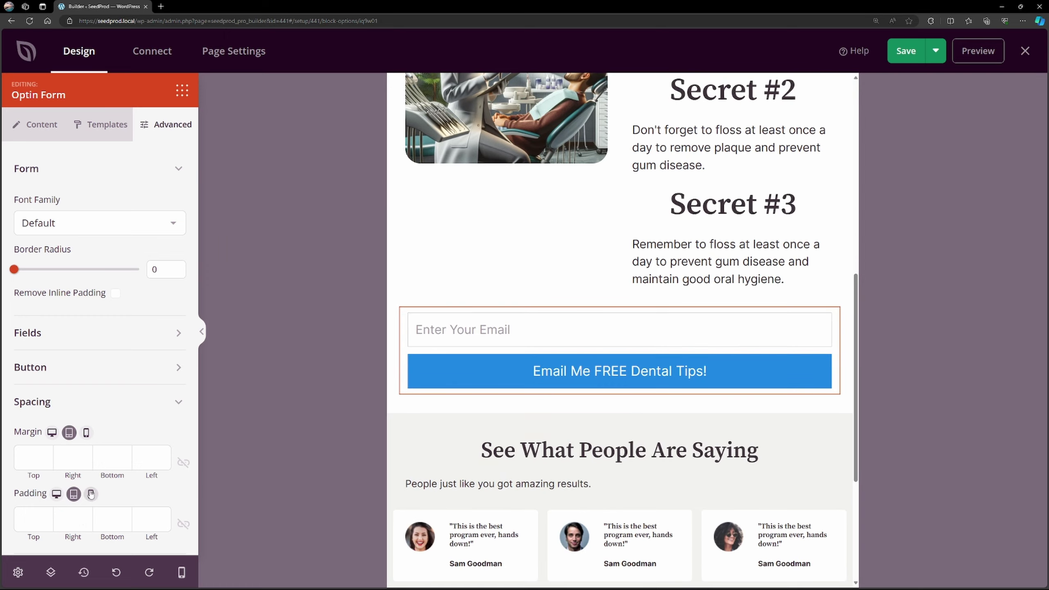
pyautogui.click(1000, 238)
# Replace the three testimonials with dental quotes and new customer names, starting with "I got amazing results with my teeth, thank you!".
pyautogui.scroll(-6, 1000, 240)
pyautogui.scroll(-1, 1002, 242)
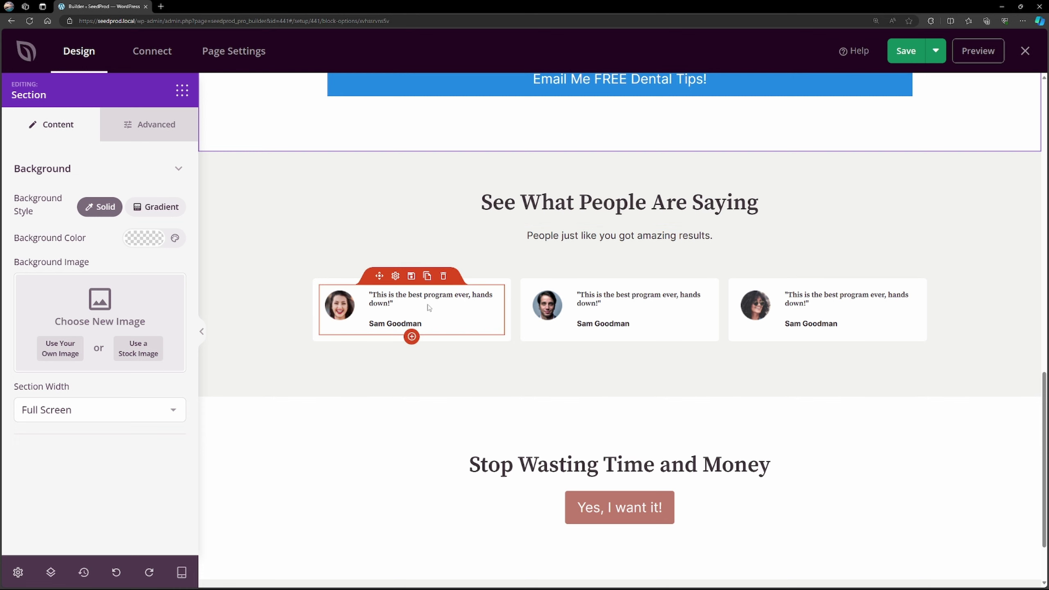
pyautogui.click(395, 277)
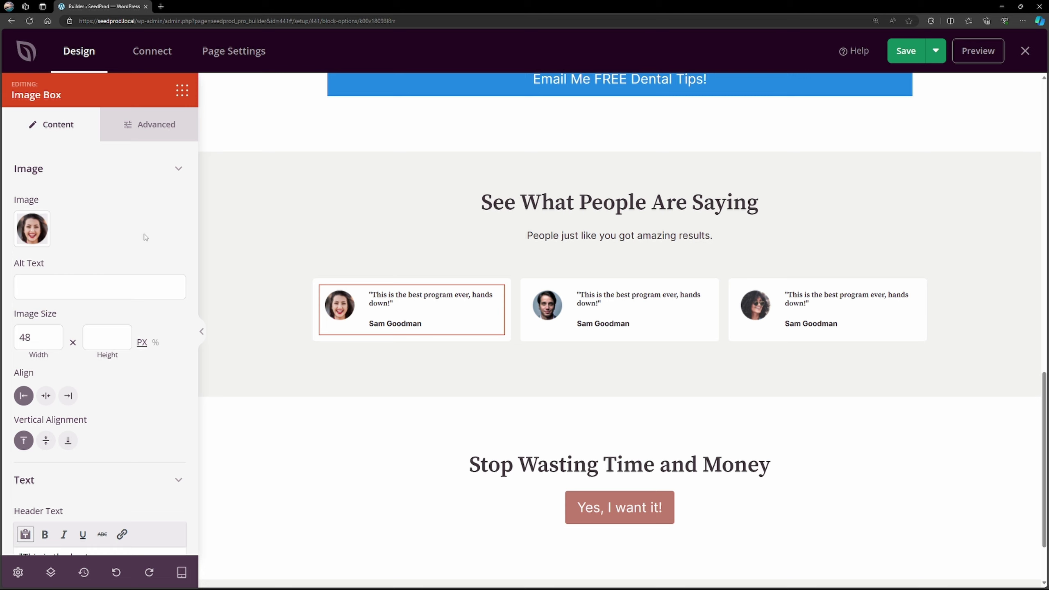
pyautogui.scroll(-3, 144, 237)
pyautogui.scroll(-3, 128, 290)
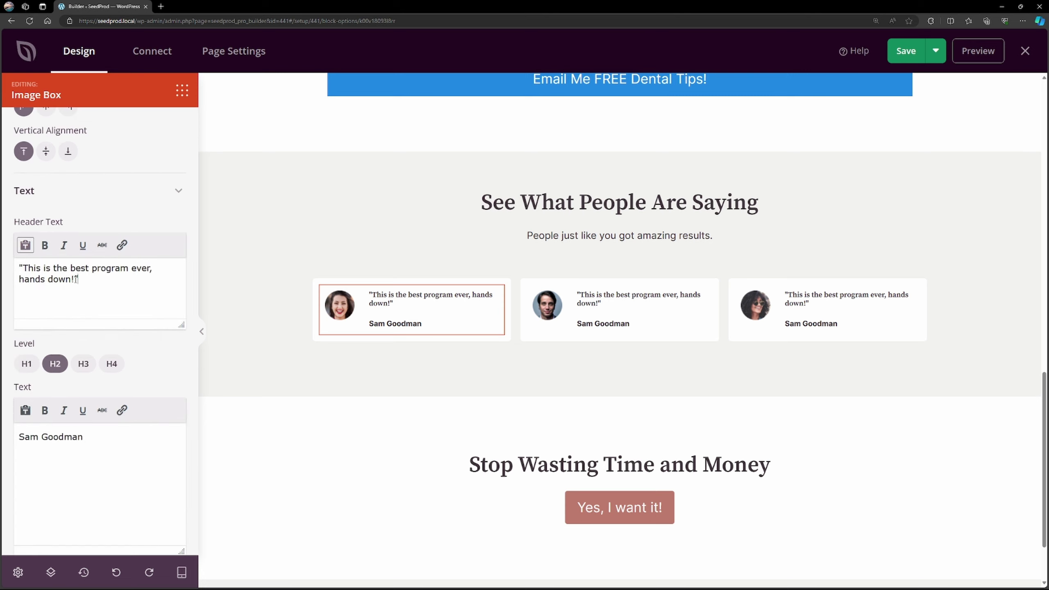
pyautogui.moveTo(76, 277); pyautogui.dragTo(10, 264)
pyautogui.click(136, 292)
pyautogui.scroll(-1, 107, 358)
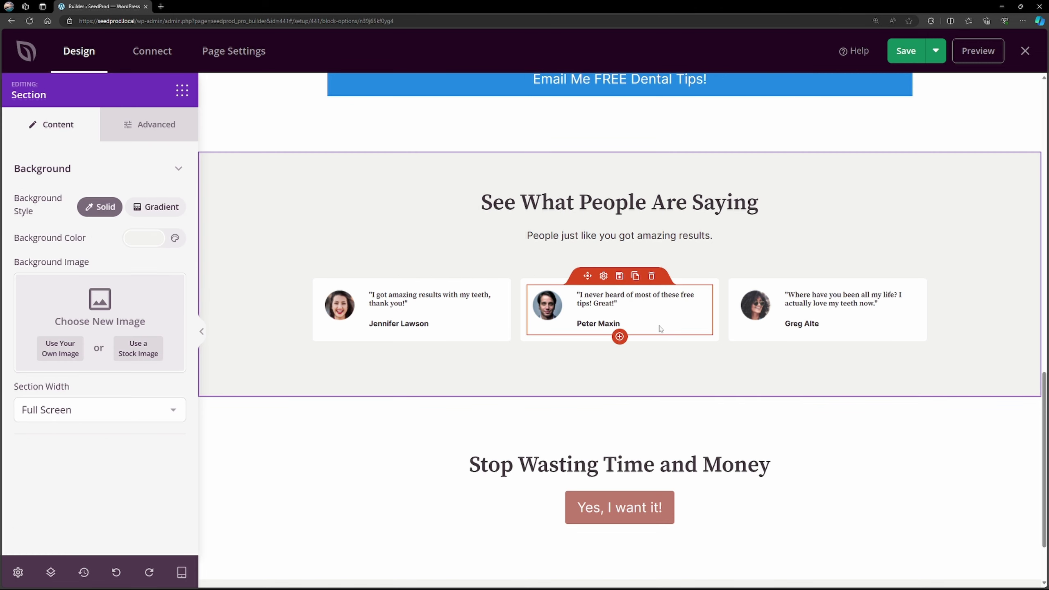
pyautogui.scroll(-2, 764, 358)
pyautogui.scroll(-1, 769, 359)
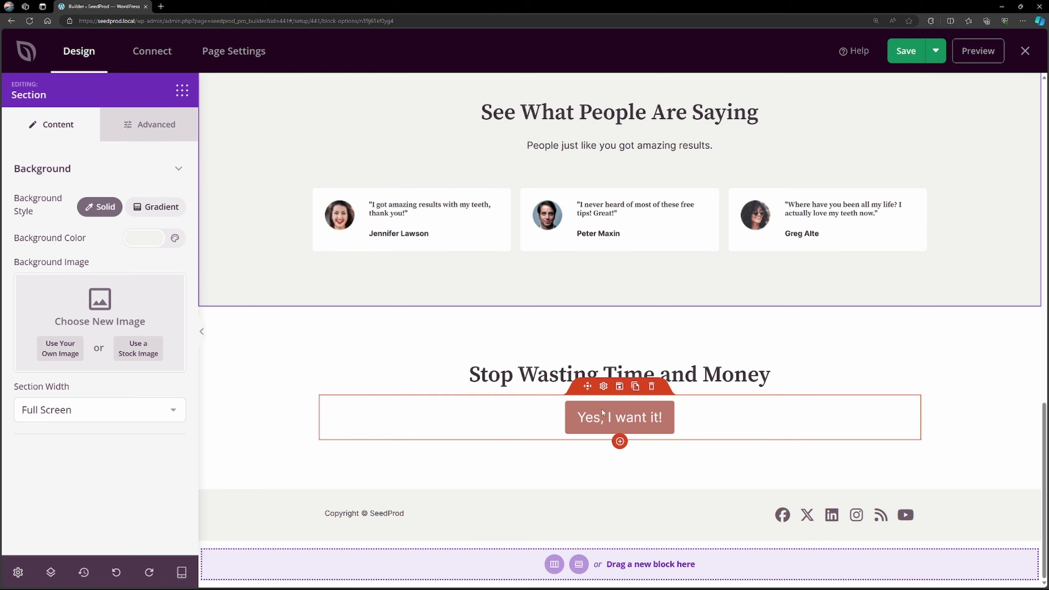
pyautogui.scroll(6, 593, 407)
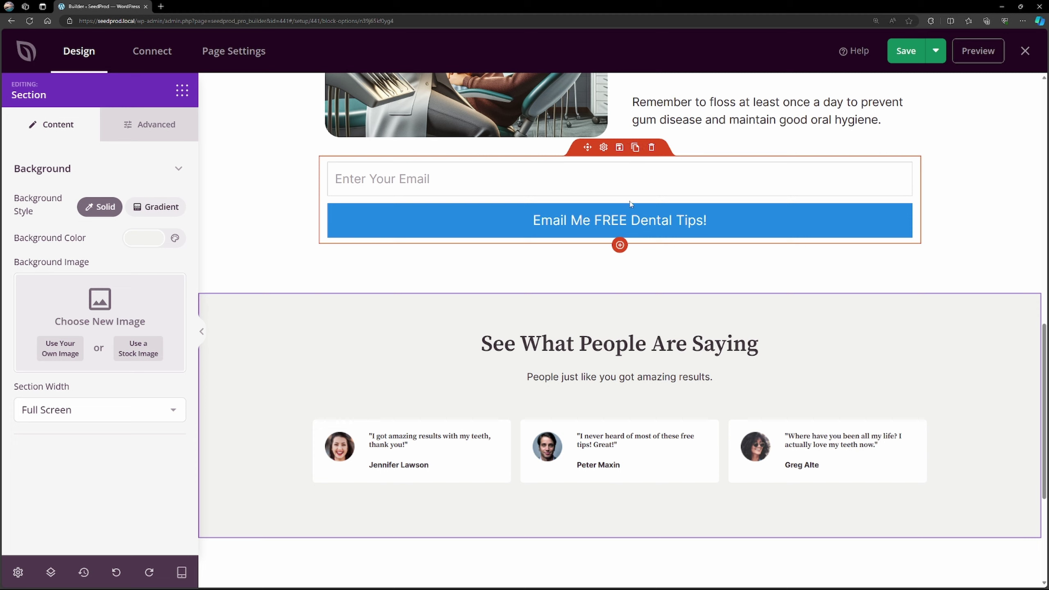
pyautogui.scroll(4, 691, 202)
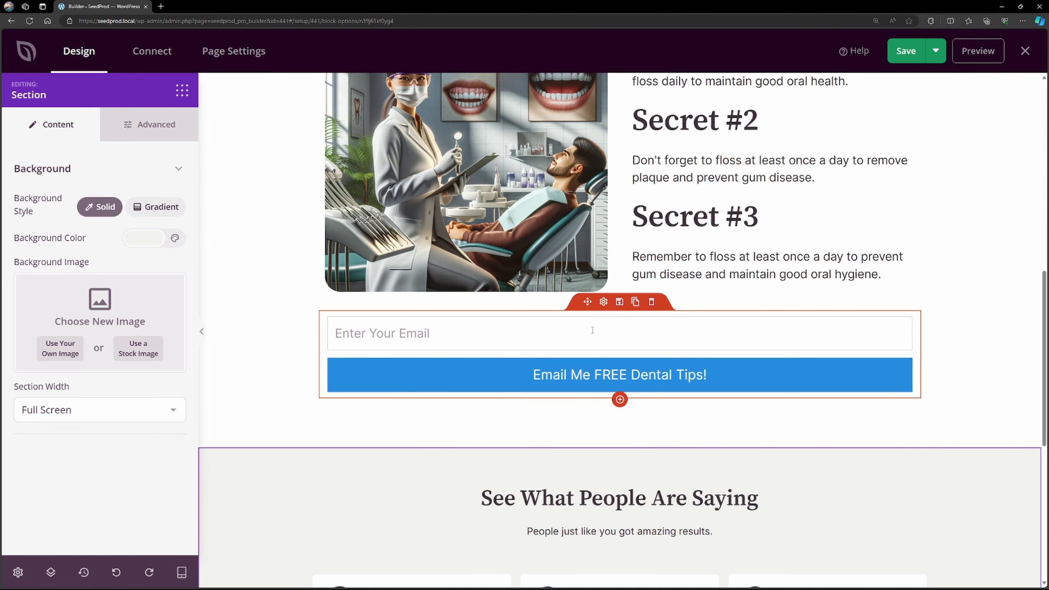
# Move the copied optin form directly below the "Stop Wasting Time and Money" headline and delete the "Yes, I want it!" button.
pyautogui.scroll(-2, 596, 321)
pyautogui.scroll(-2, 596, 320)
pyautogui.moveTo(587, 148); pyautogui.dragTo(597, 505)
pyautogui.scroll(-6, 590, 331)
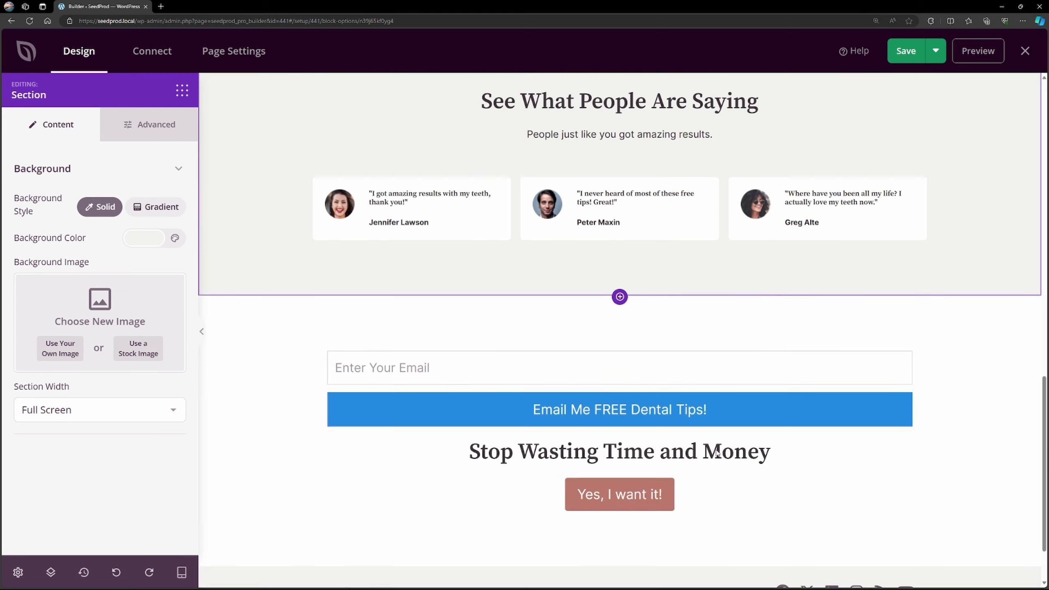
pyautogui.moveTo(586, 260); pyautogui.dragTo(597, 365)
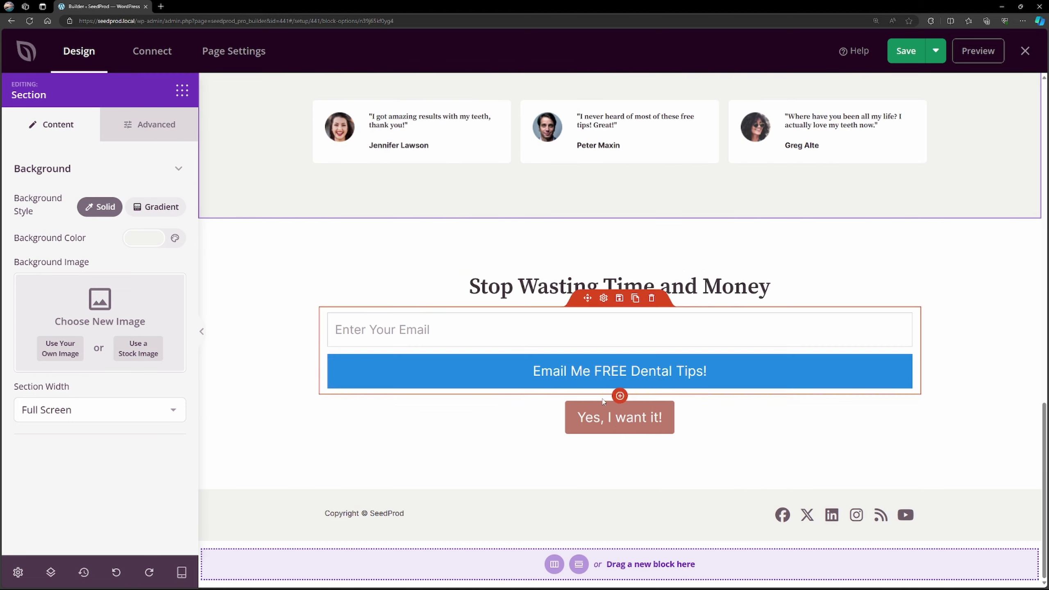
pyautogui.click(651, 388)
pyautogui.click(485, 323)
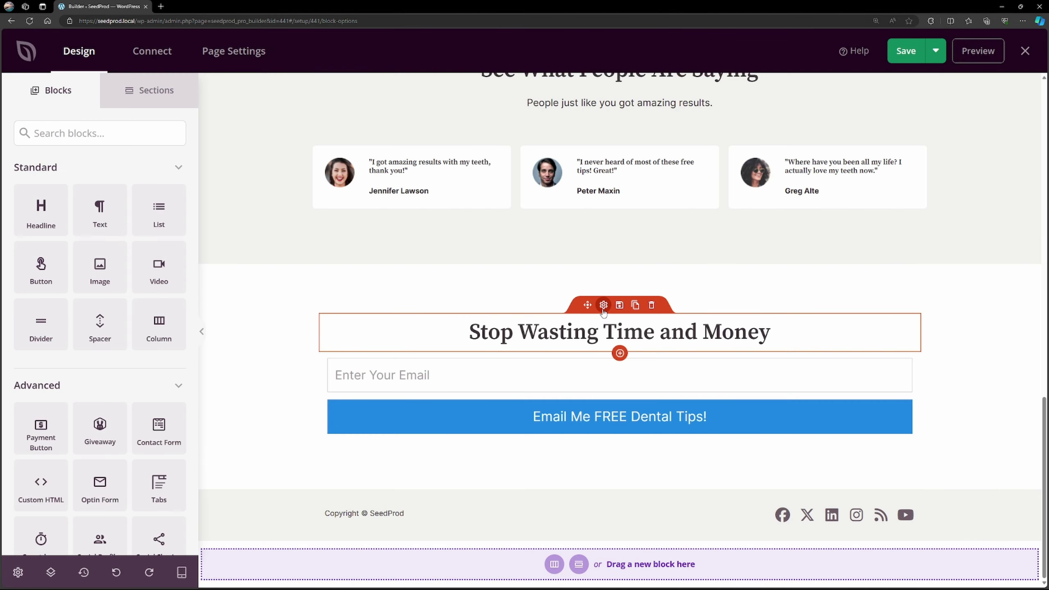
# Change the closing headline to "Sign Up Now For FREE For Our Dental Secrets In Your Email!" with font size 23.
pyautogui.click(593, 318)
pyautogui.hotkey('ctrl', 'a')
pyautogui.write('Sign Up Now For FREE For Our Dental Secrets In Your Email!')
pyautogui.moveTo(14, 498); pyautogui.dragTo(41, 501)
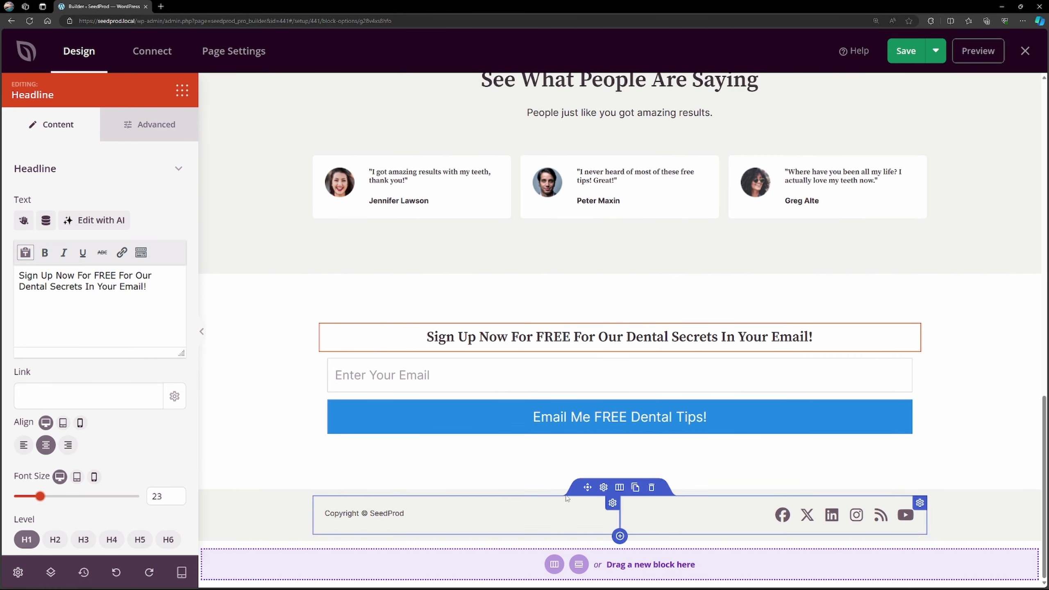
# Open the footer's copyright text for editing and select the word SeedProd in it.
pyautogui.moveTo(379, 511)
pyautogui.click(450, 495)
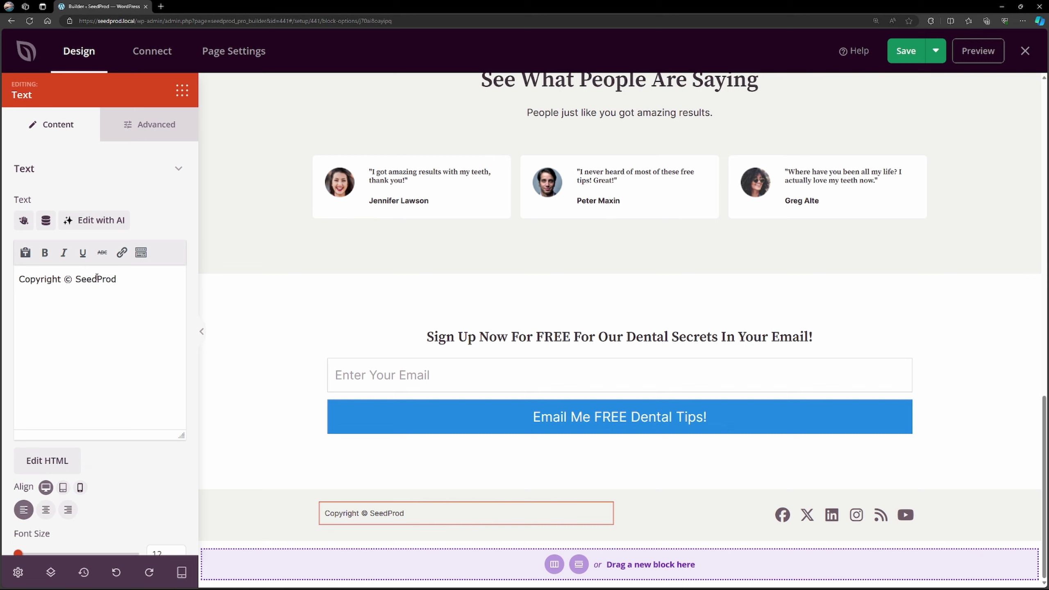
pyautogui.moveTo(117, 280); pyautogui.dragTo(72, 278)
# Move the social profiles block from the footer to below the closing optin form, and delete the footer's copyright row.
pyautogui.moveTo(651, 500)
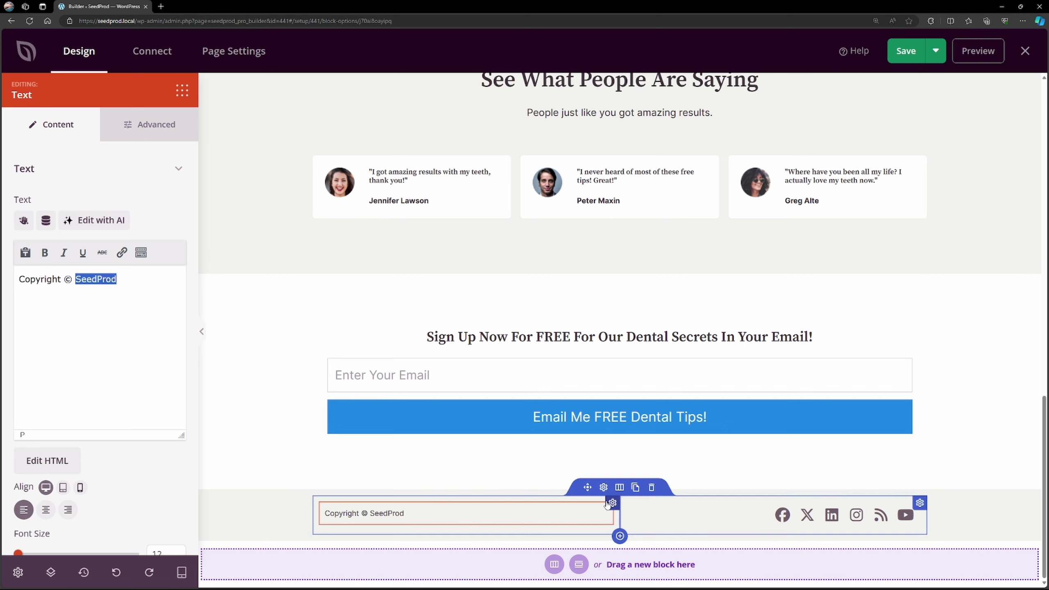
pyautogui.moveTo(716, 514)
pyautogui.moveTo(739, 494); pyautogui.dragTo(632, 498)
pyautogui.click(652, 514)
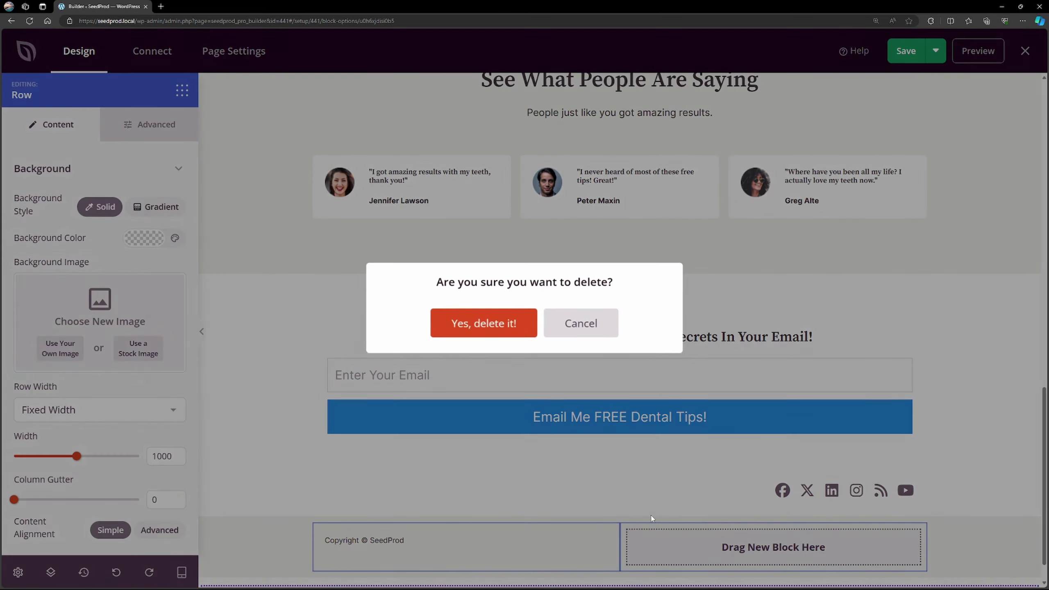
pyautogui.click(479, 321)
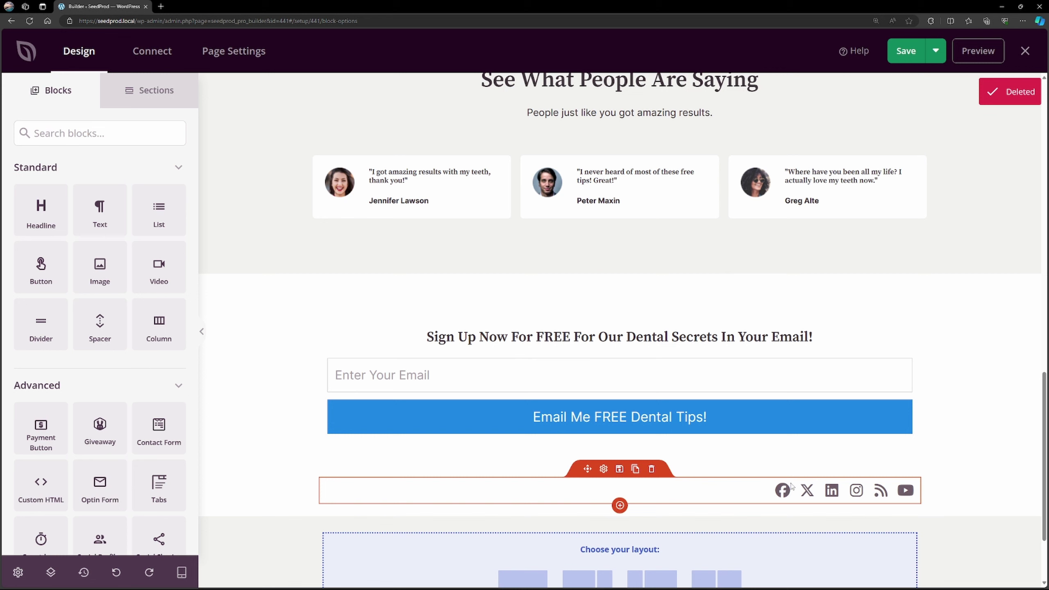
# Center-align the social profiles icons below the closing optin form.
pyautogui.click(603, 469)
pyautogui.scroll(-1, 114, 430)
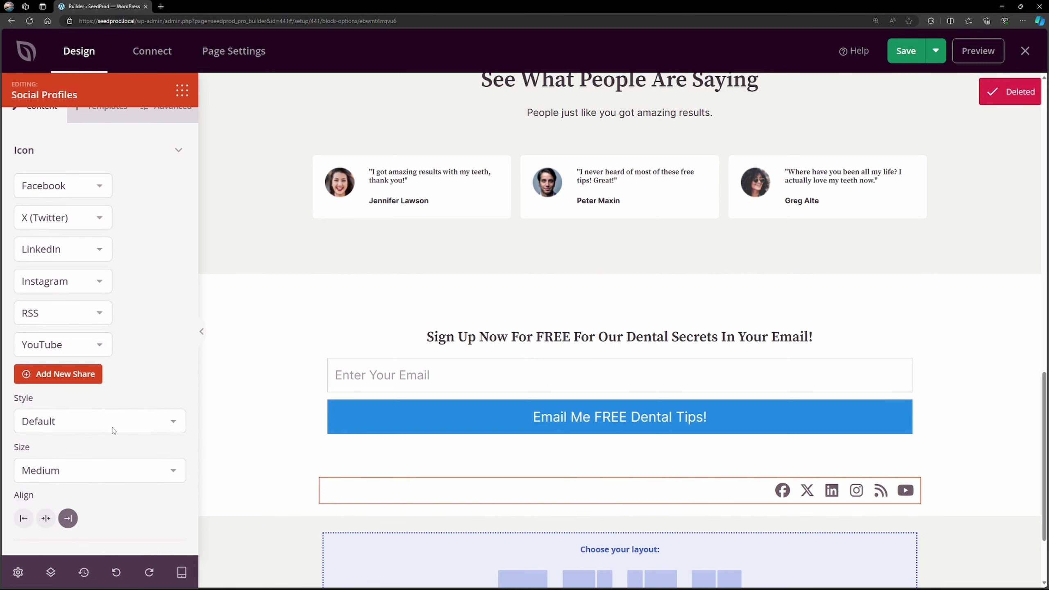
pyautogui.click(46, 518)
# Delete the empty footer section beneath the social profiles icons.
pyautogui.scroll(-3, 657, 529)
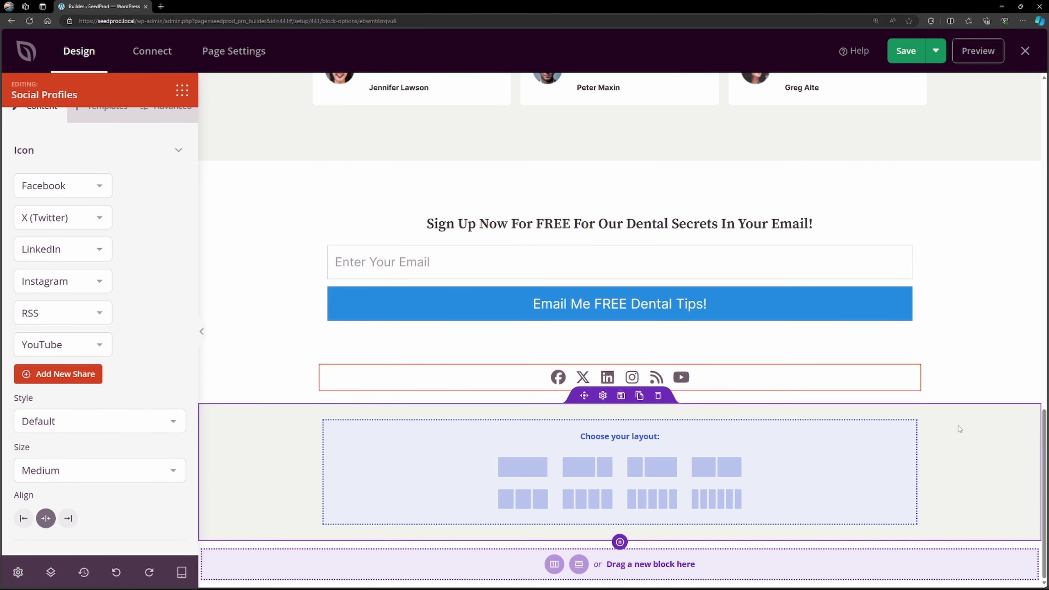
pyautogui.click(658, 395)
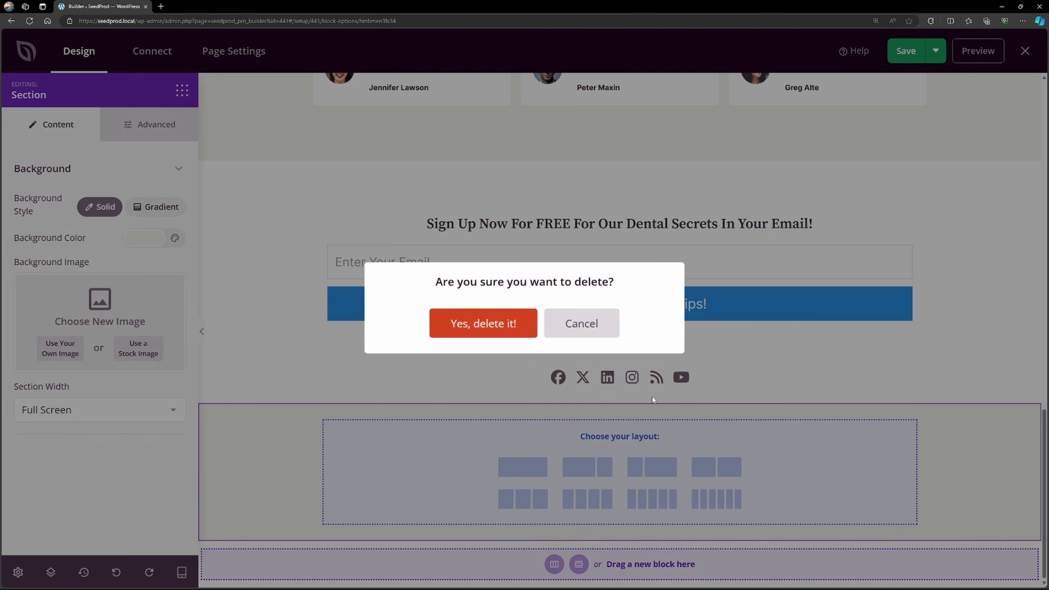
pyautogui.click(485, 323)
# Examine the email marketing integrations and the connection form for Constant Contact, including its API key field.
pyautogui.click(609, 245)
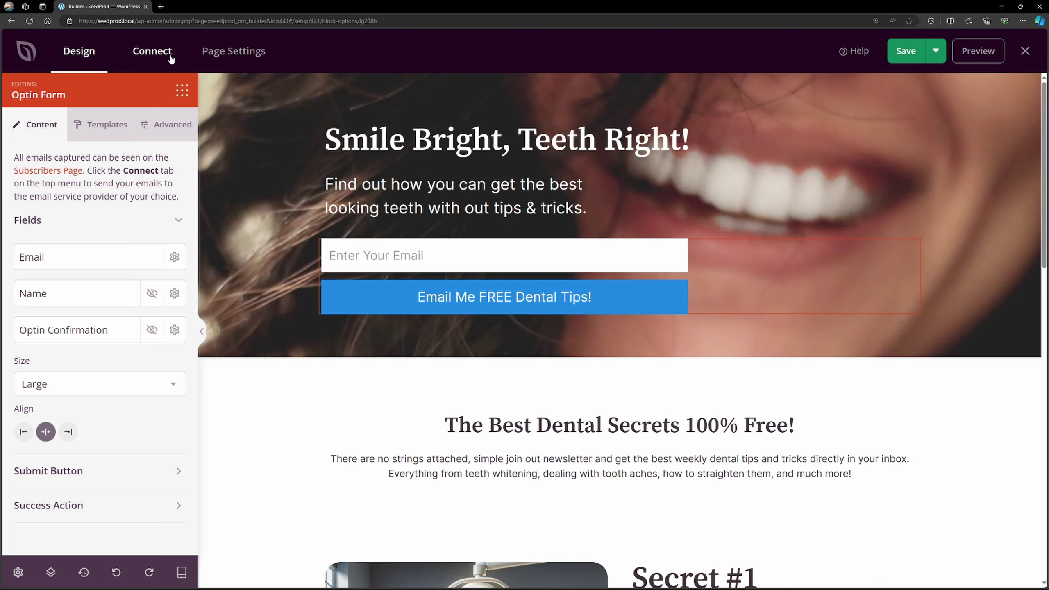
pyautogui.click(152, 57)
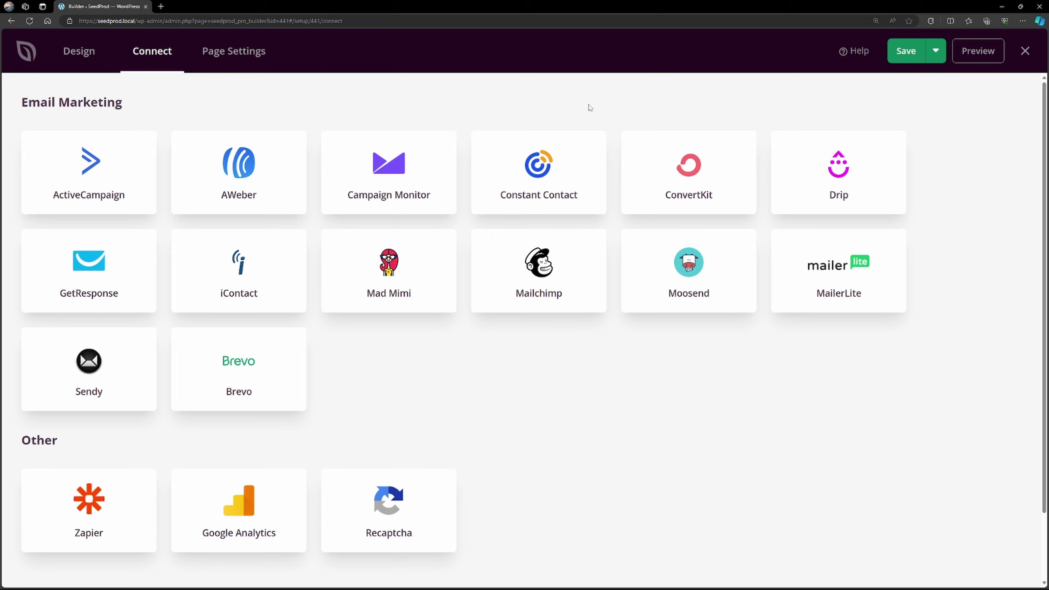
pyautogui.moveTo(573, 163)
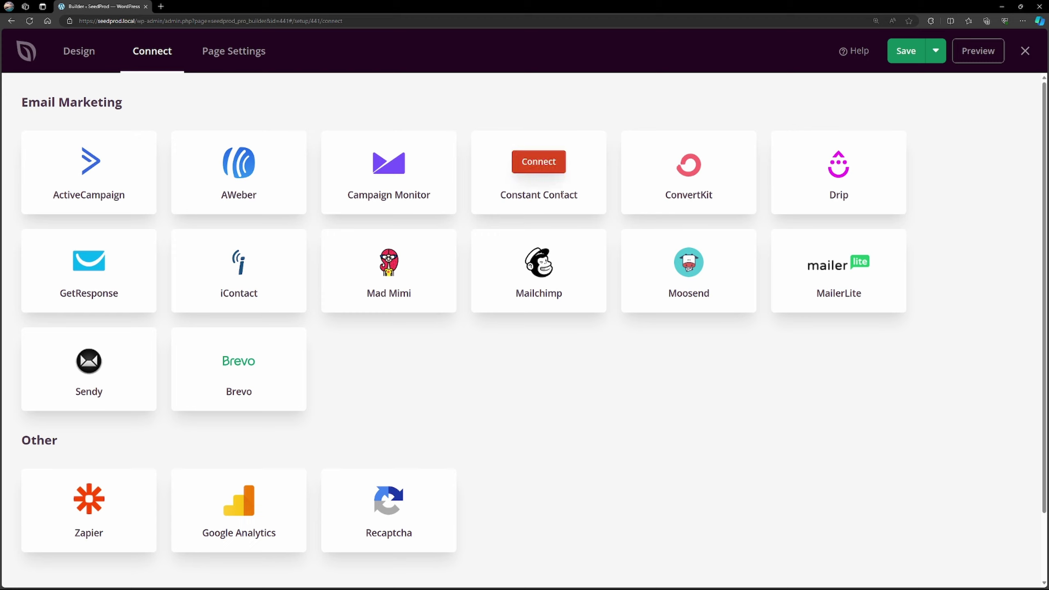
pyautogui.click(535, 167)
pyautogui.click(463, 263)
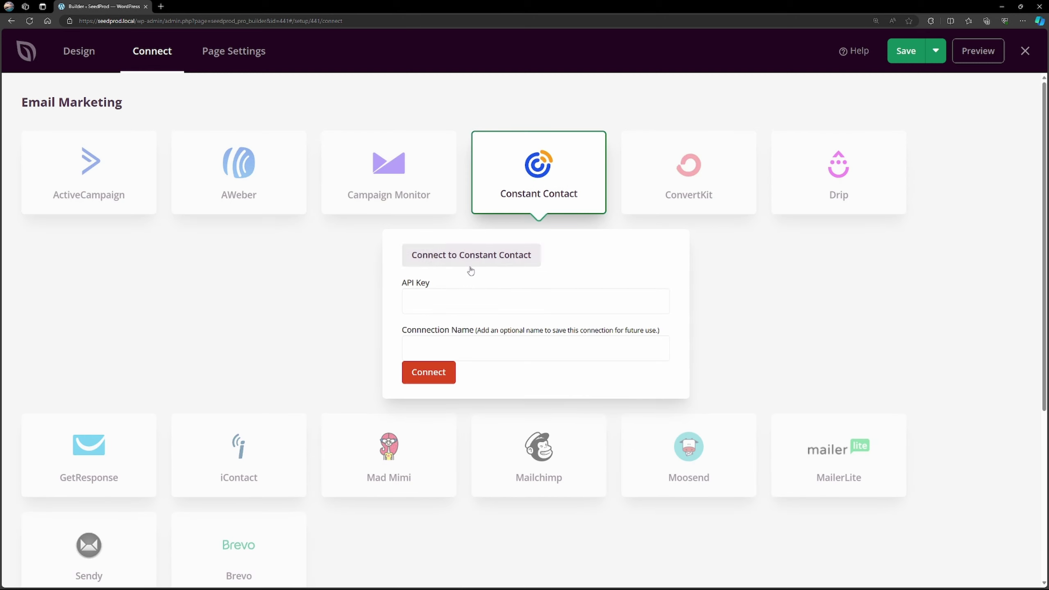
pyautogui.click(455, 301)
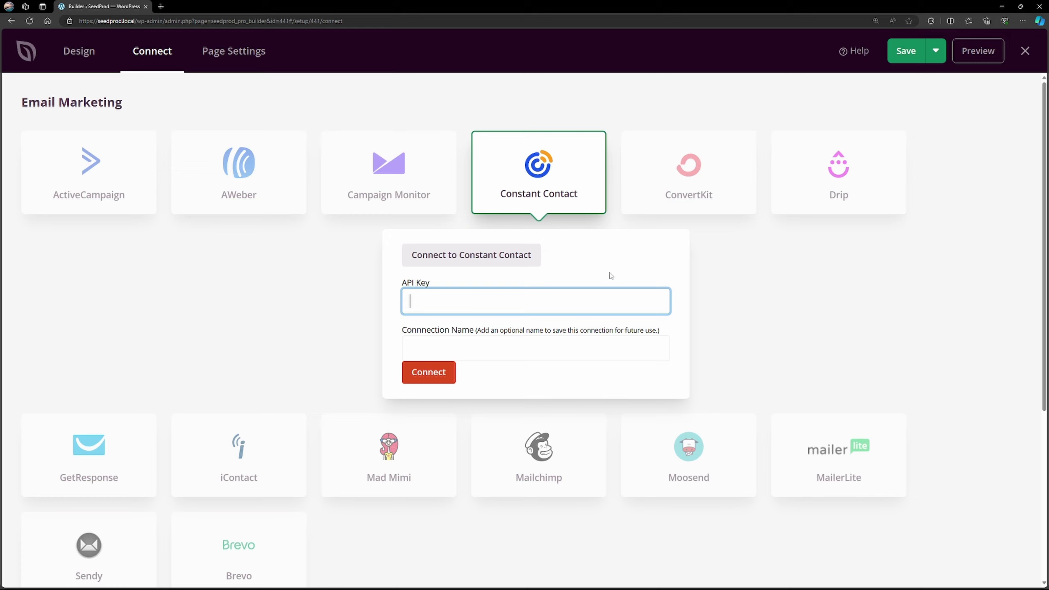
pyautogui.click(564, 196)
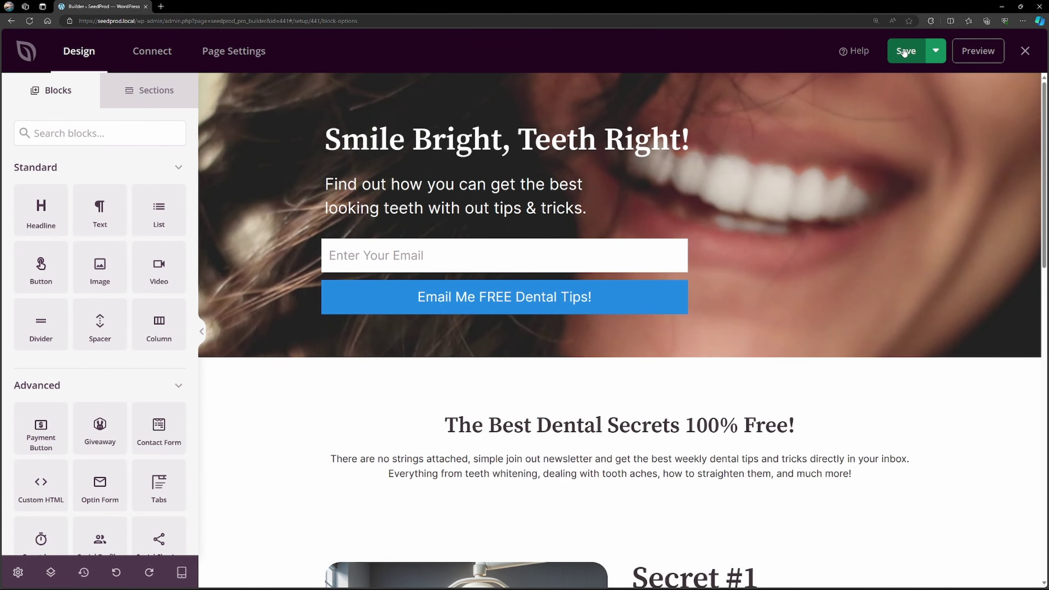
# Save the landing page and review its preview from the dental secrets down to the social icons.
pyautogui.click(904, 52)
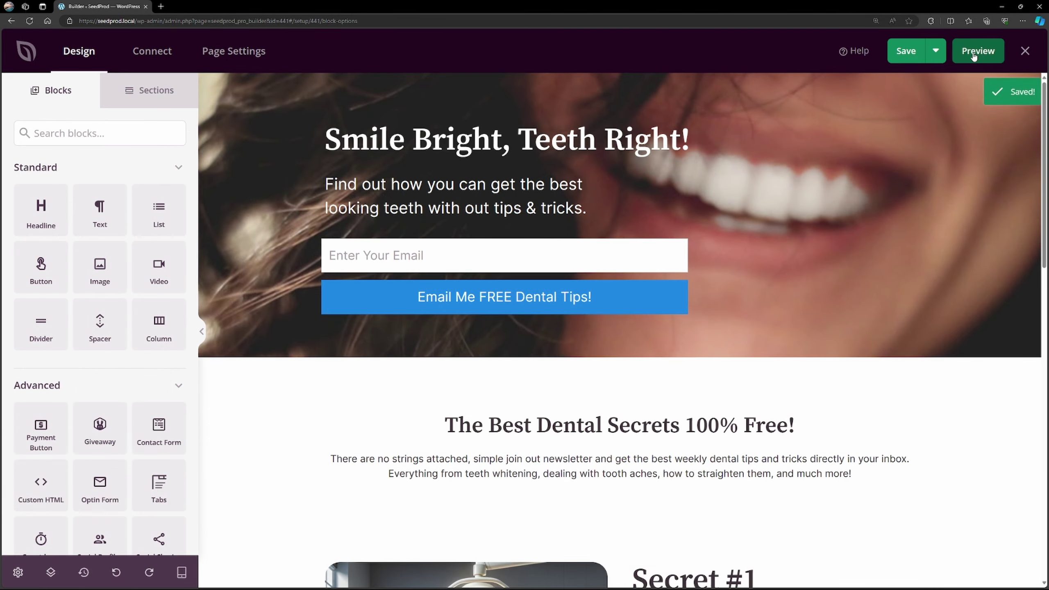
pyautogui.click(977, 51)
pyautogui.scroll(-6, 960, 127)
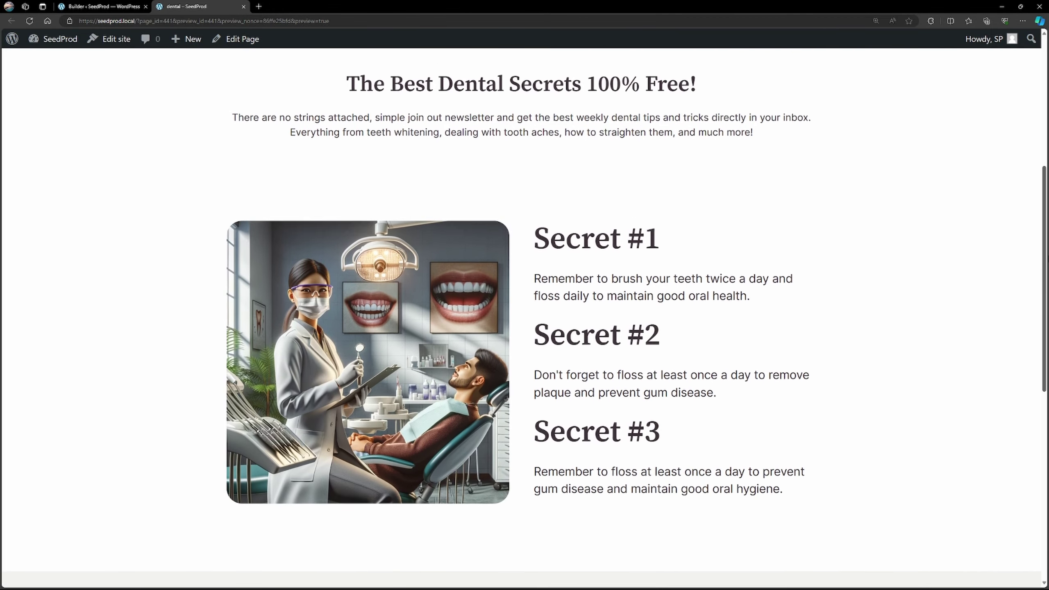
pyautogui.scroll(-5, 525, 317)
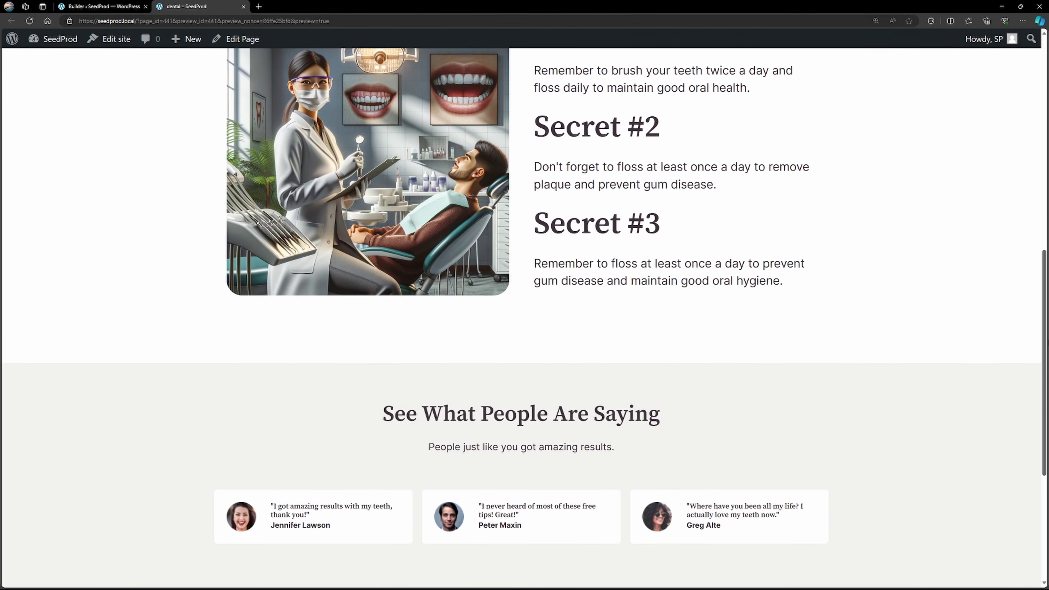
pyautogui.scroll(1, 525, 318)
pyautogui.scroll(-6, 524, 318)
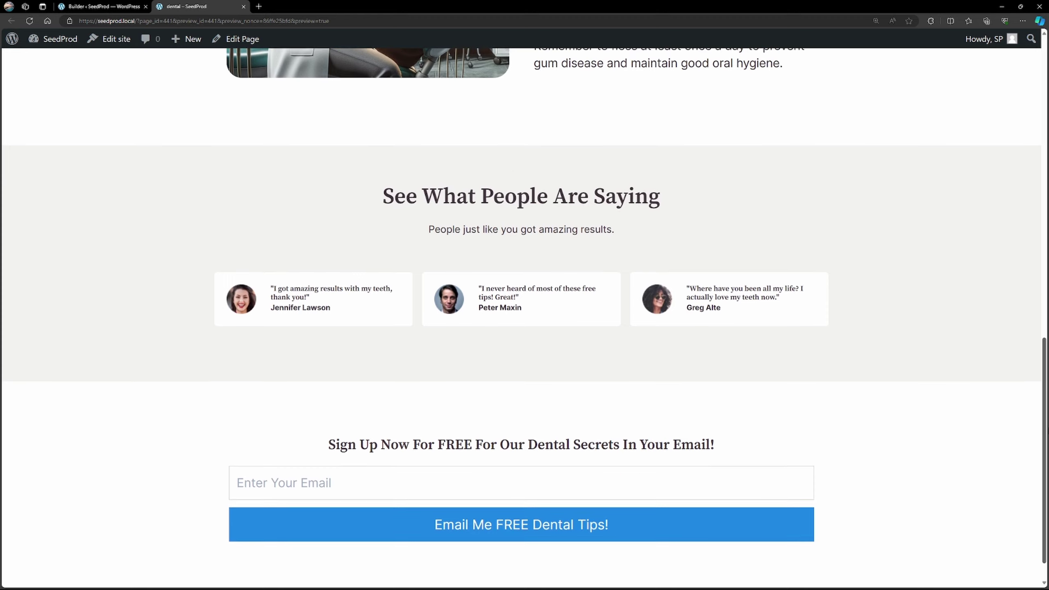
pyautogui.scroll(-1, 525, 317)
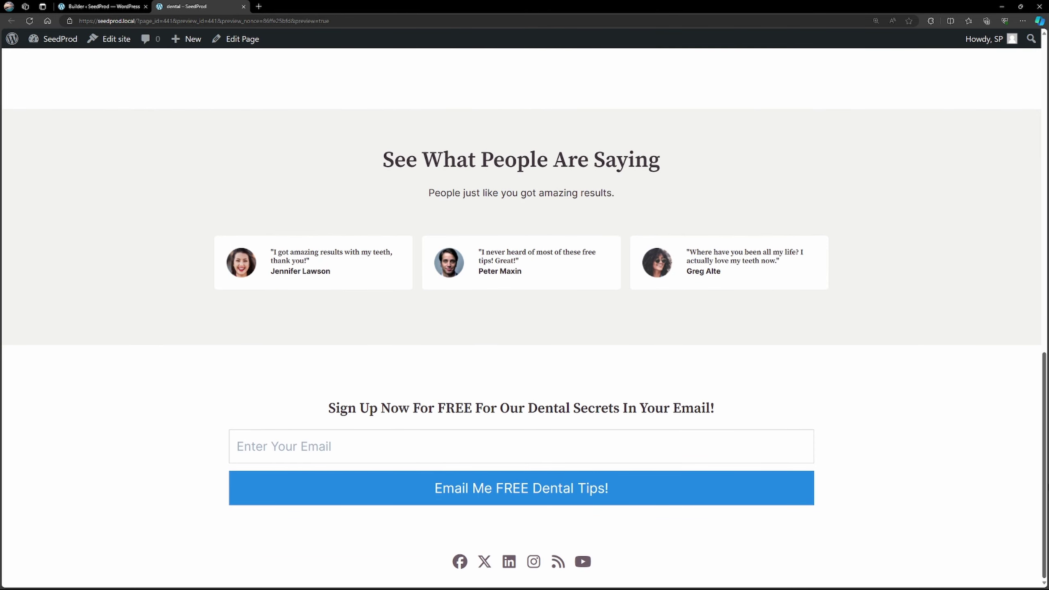
pyautogui.scroll(1, 525, 317)
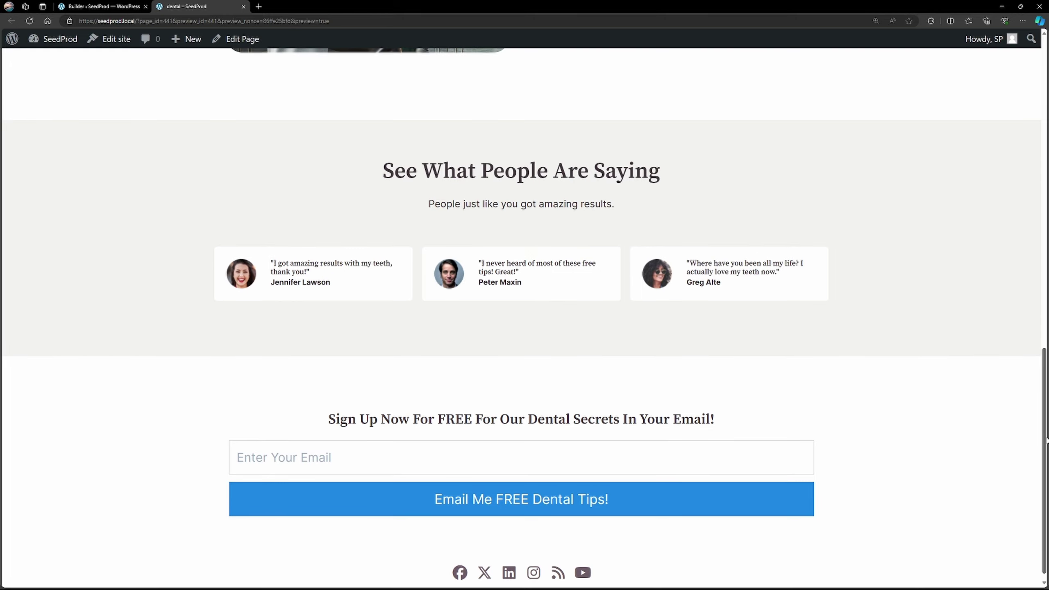
pyautogui.scroll(-1, 524, 317)
pyautogui.scroll(5, 525, 317)
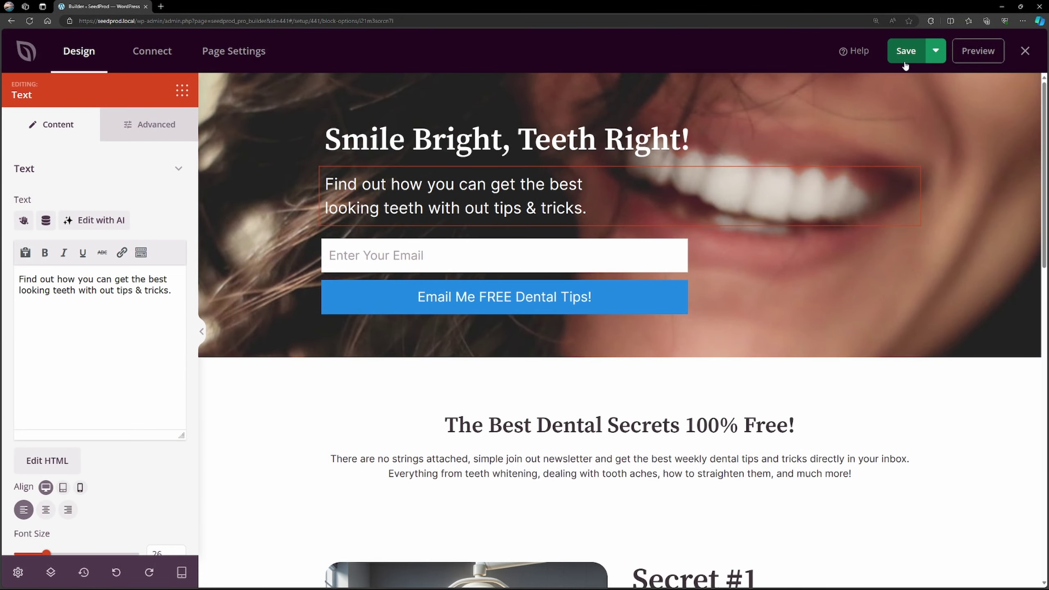
# Publish the landing page and view the live page up to its hero section.
pyautogui.click(936, 52)
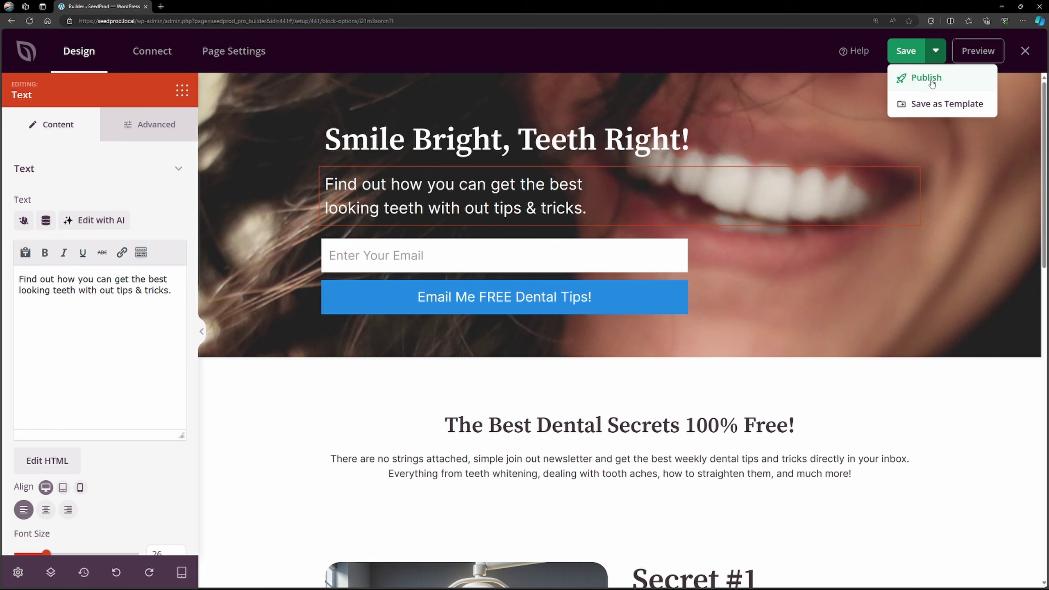
pyautogui.click(929, 79)
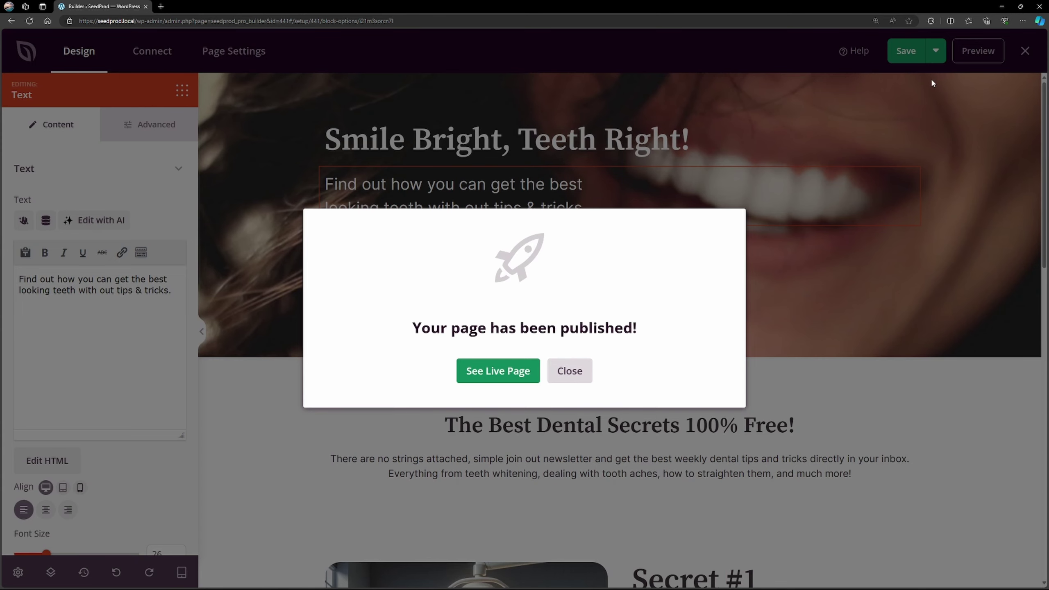
pyautogui.click(499, 372)
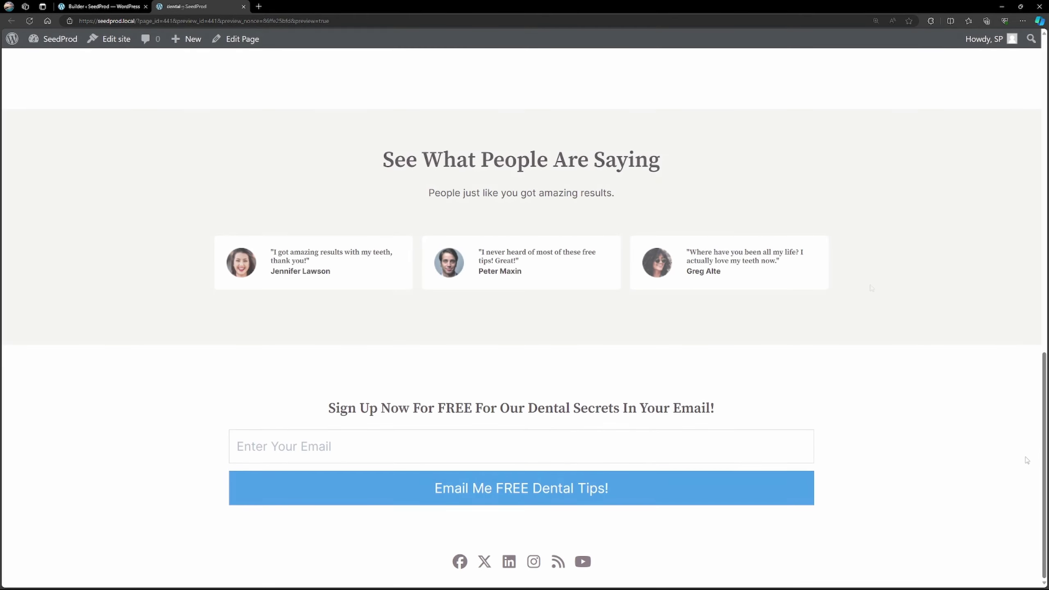
pyautogui.scroll(10, 1020, 216)
pyautogui.scroll(5, 1020, 216)
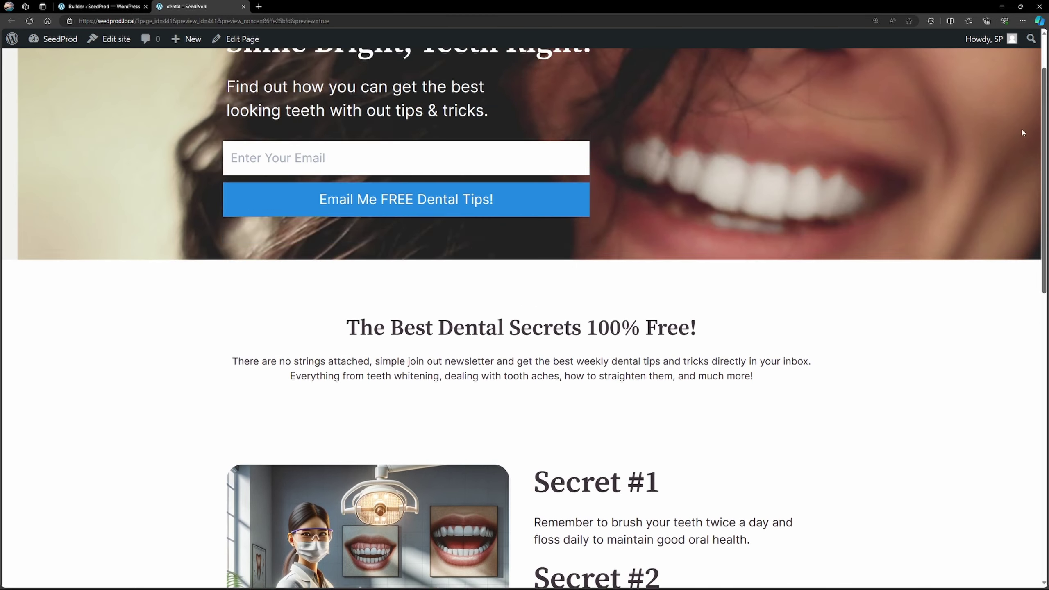